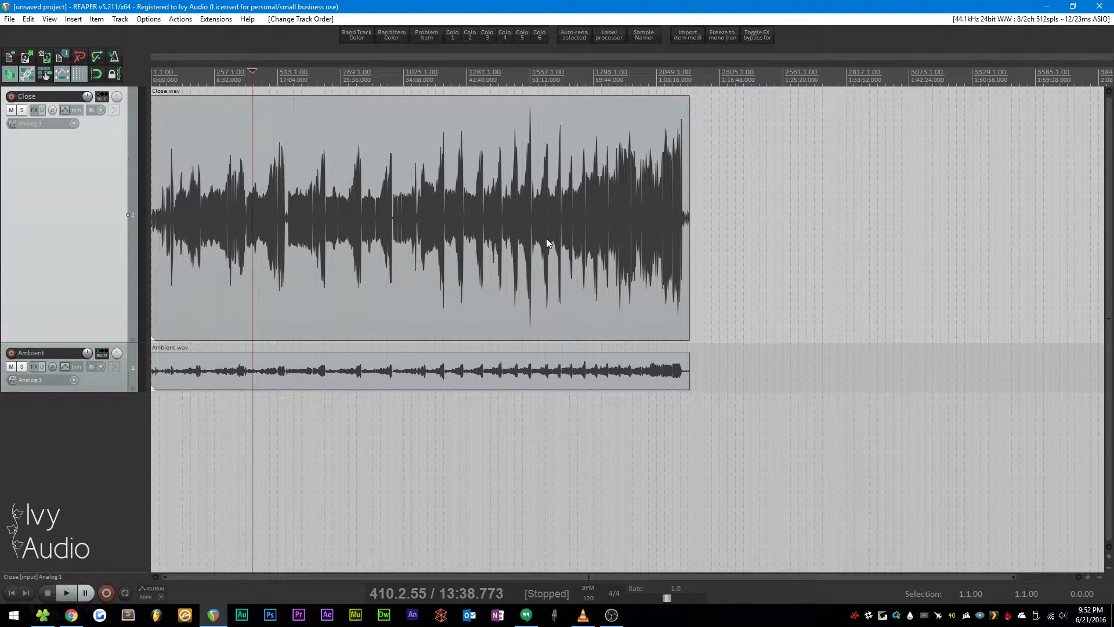
Split both the Close and Ambient items at the 561.1.23 note transition (18:40.113).
scroll(316, 227, "up", 15)
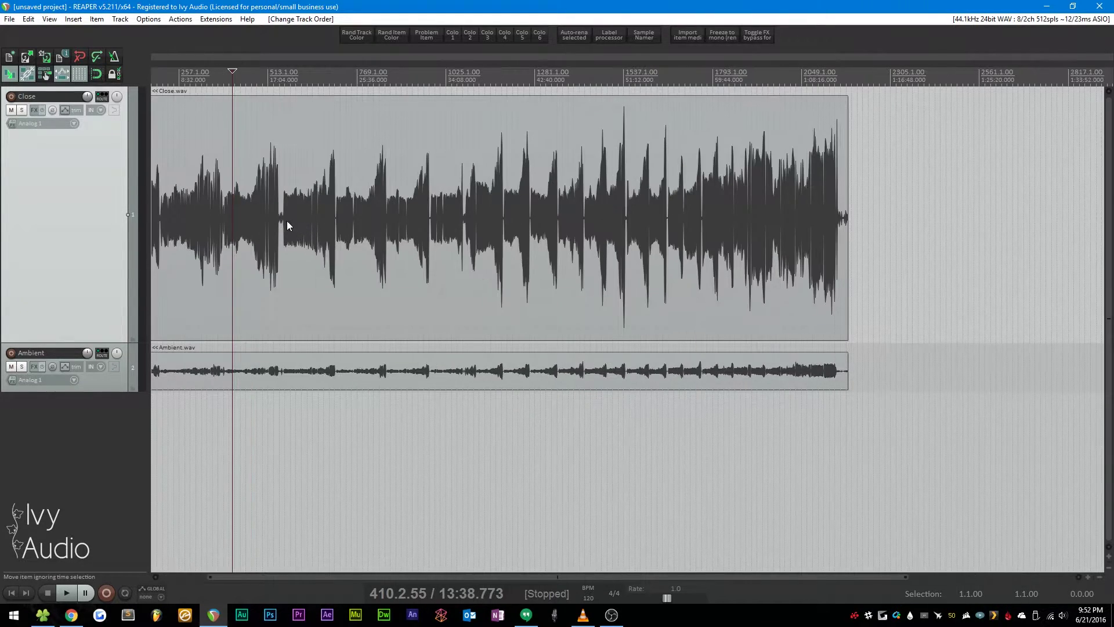
scroll(320, 207, "up", 1)
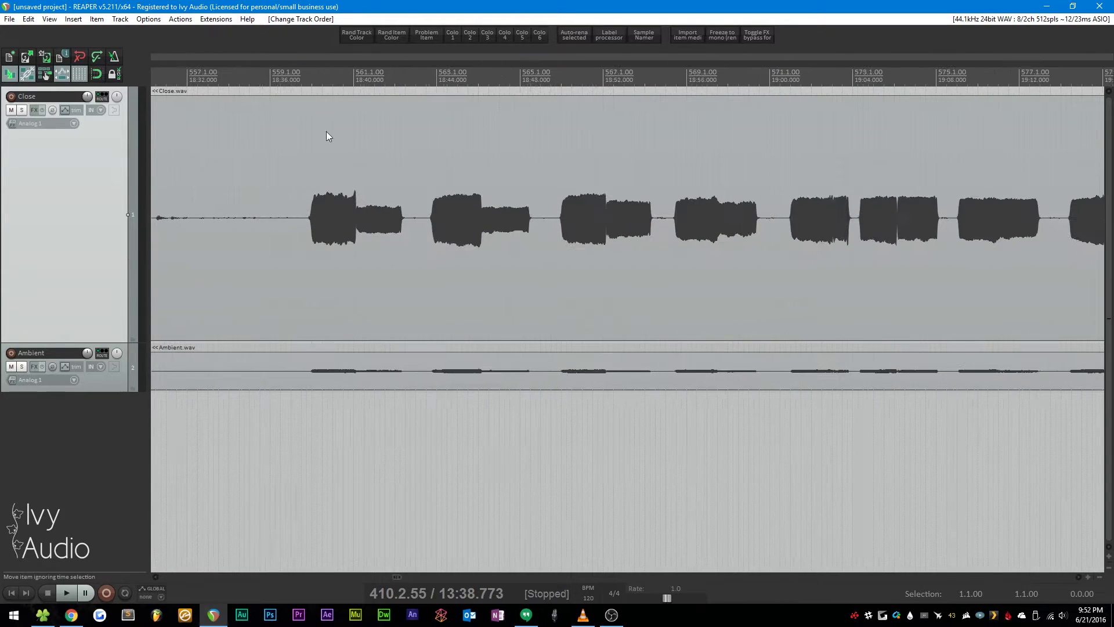
left_click(331, 133)
scroll(350, 232, "up", 3)
scroll(350, 232, "up", 6)
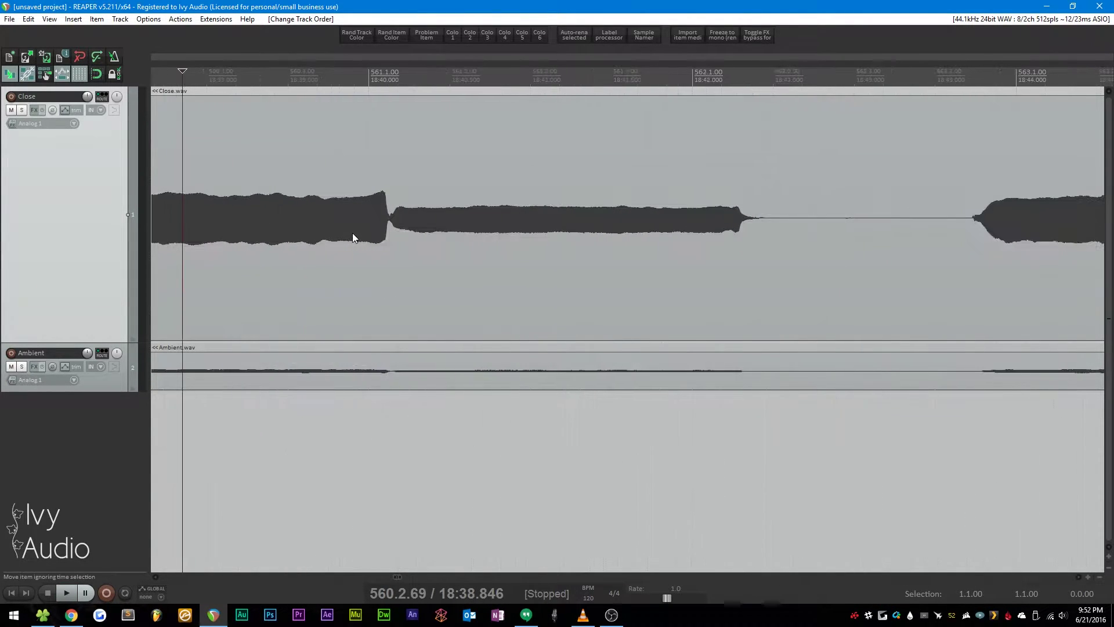
left_click(413, 84)
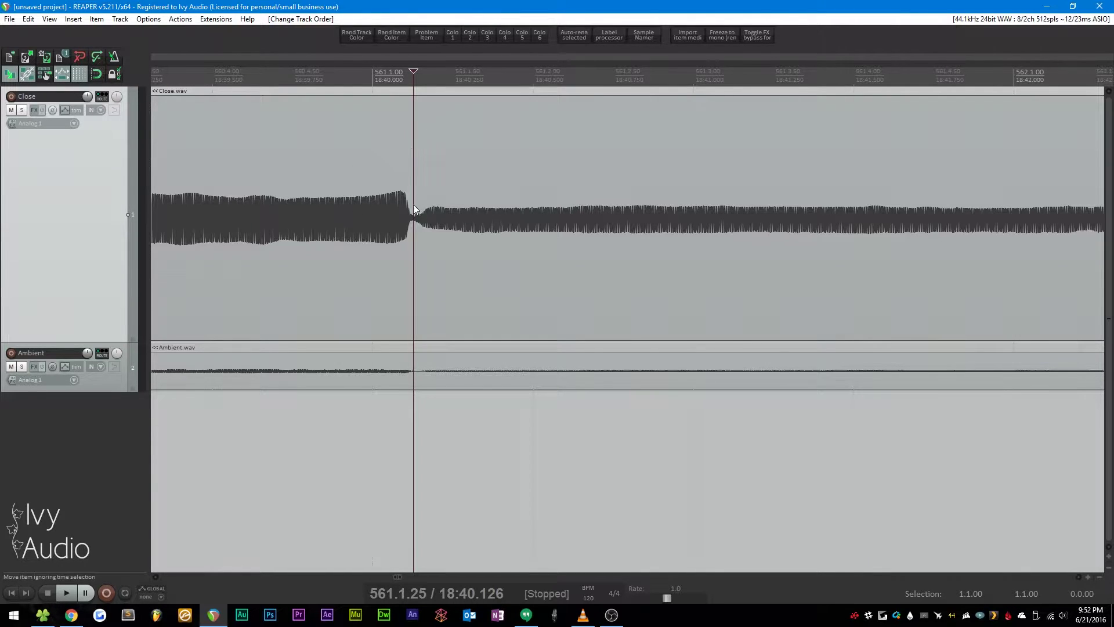
scroll(413, 204, "up", 4)
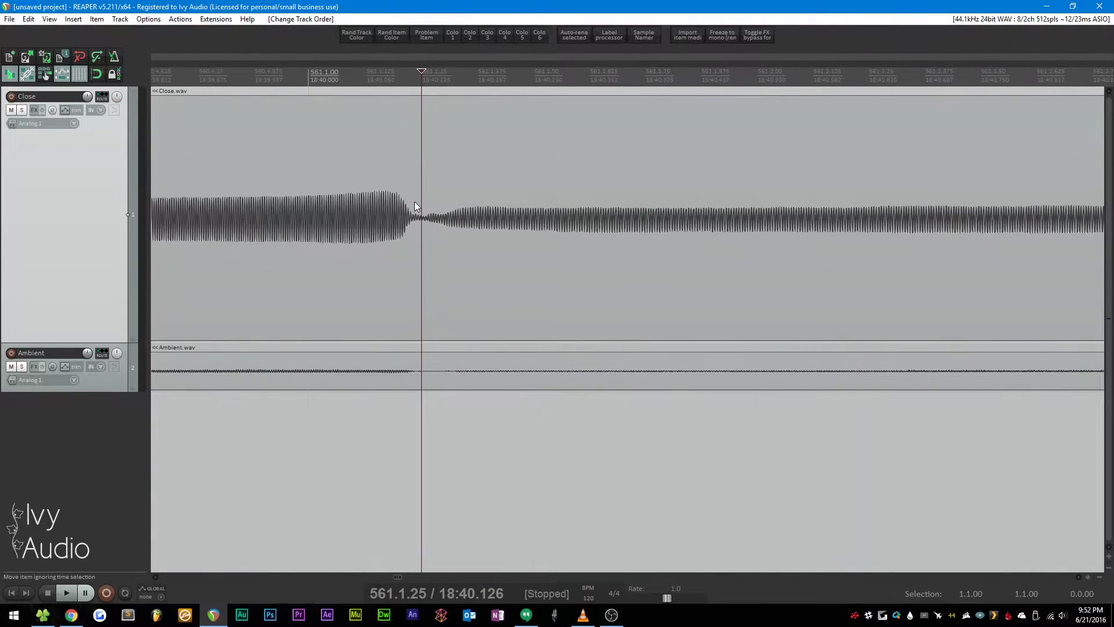
left_click(399, 85)
left_click_drag(399, 72, 407, 72)
key("s")
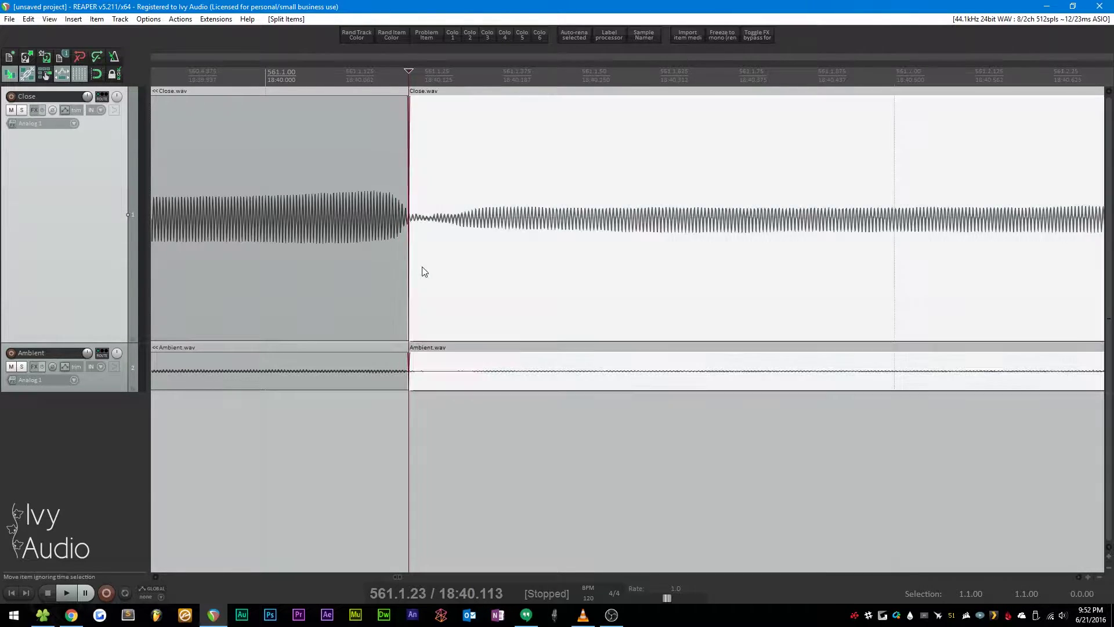
scroll(520, 348, "down", 8)
scroll(517, 348, "down", 6)
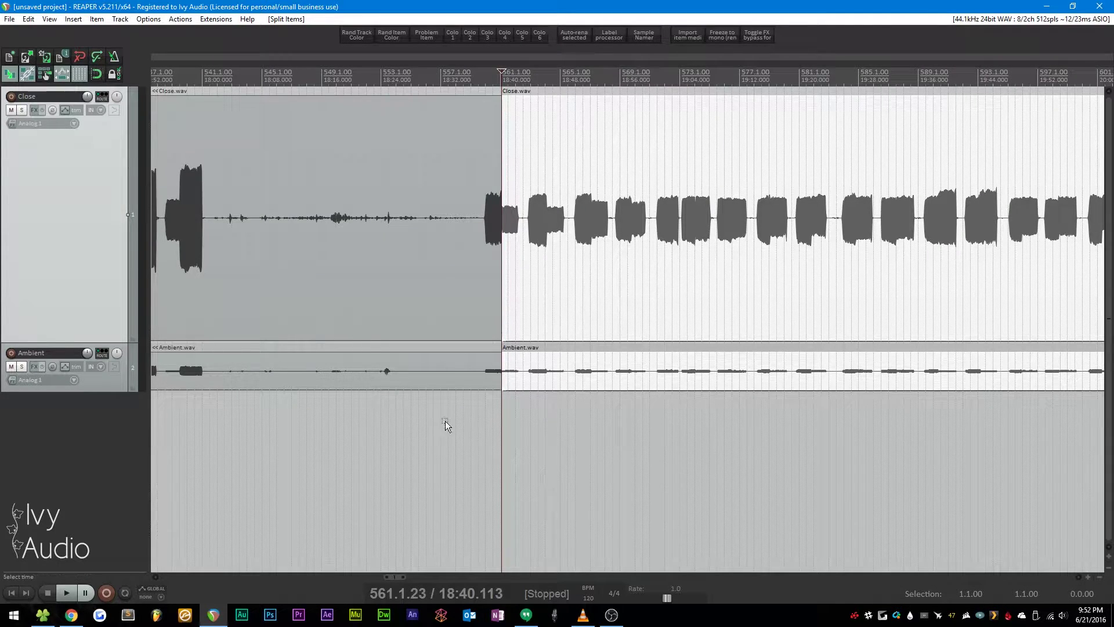
Delete the audio before the 561.1 split on both tracks.
left_click(428, 181)
key("Delete")
scroll(535, 140, "up", 6)
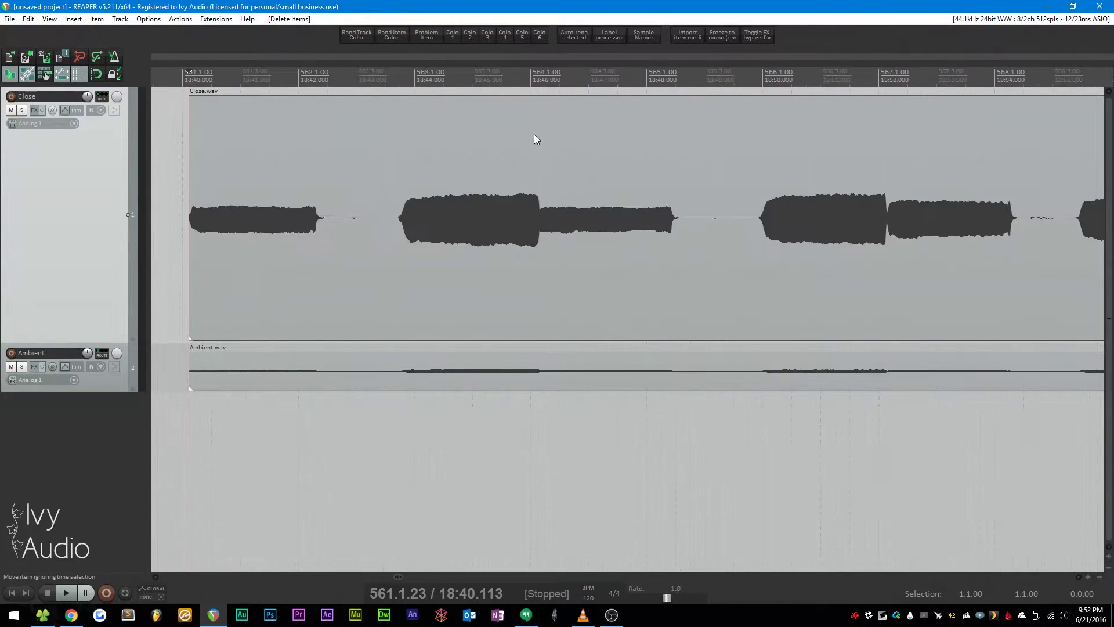
Split both recordings at the next two detected note transients.
key("Tab")
key("s")
key("Tab")
key("s")
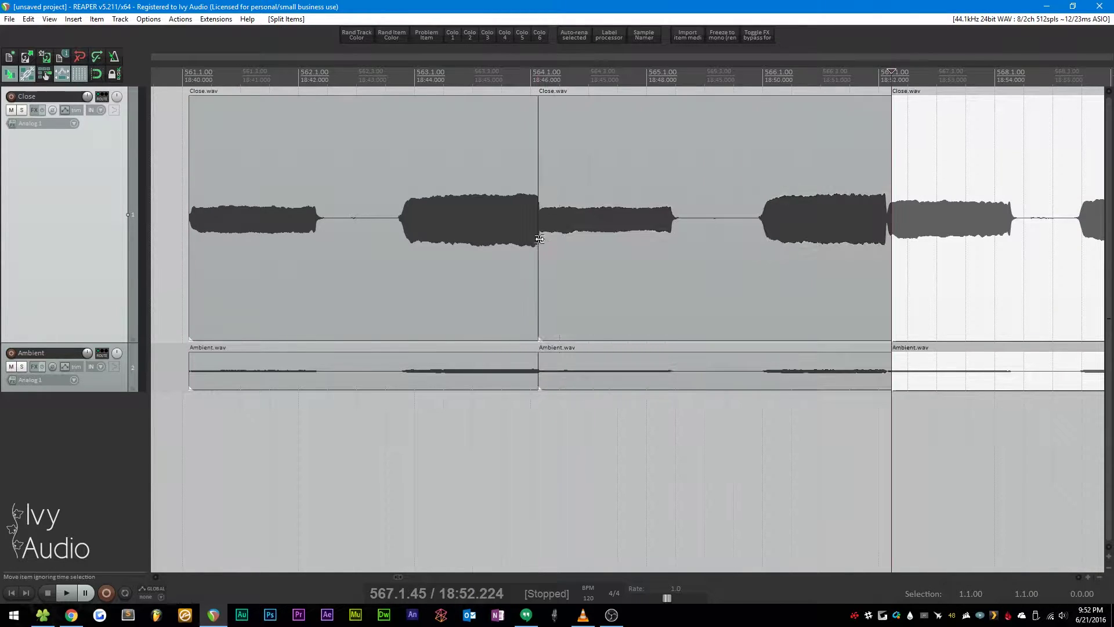
Trim the trial samples to one note each and extend their starts to the preceding note.
left_click_drag(539, 238, 326, 244)
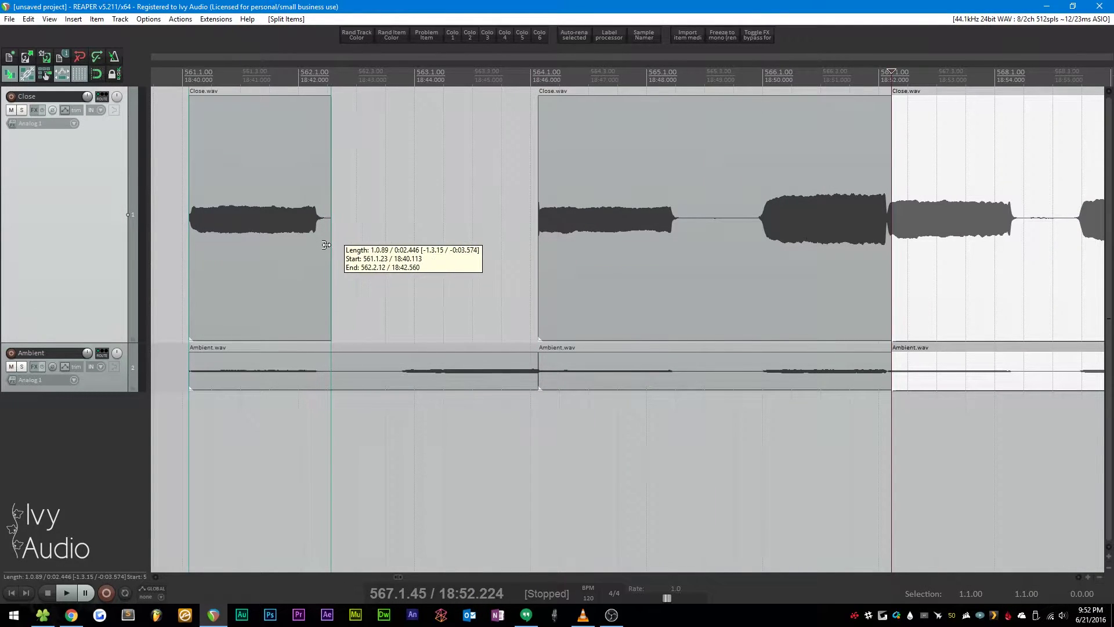
right_click(326, 244)
left_click_drag(534, 259, 338, 254)
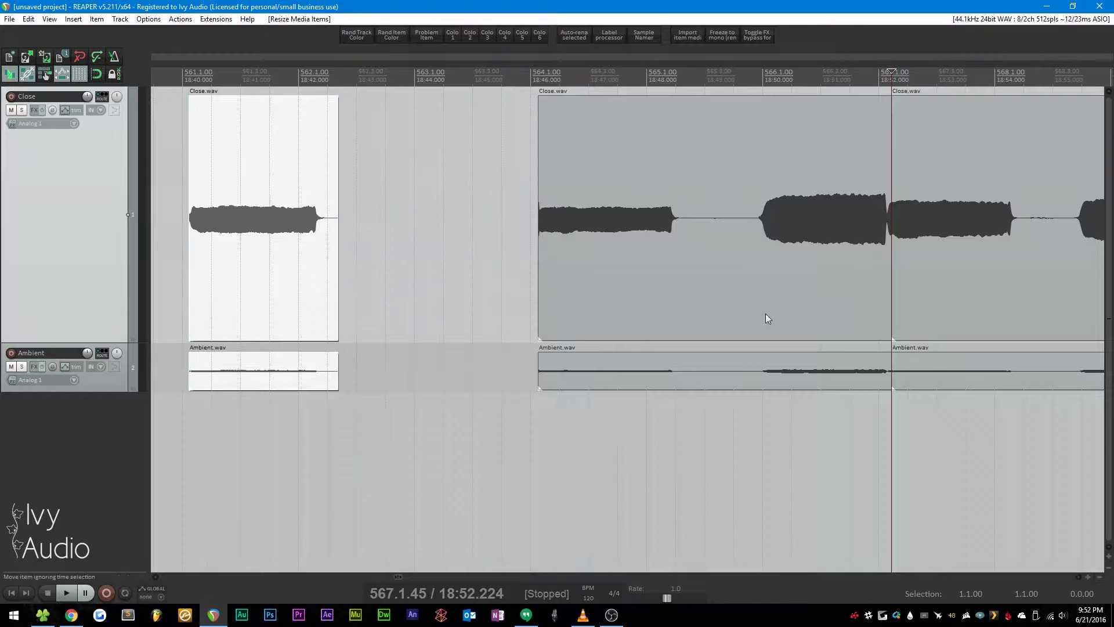
left_click(766, 318)
left_click_drag(888, 251, 687, 259)
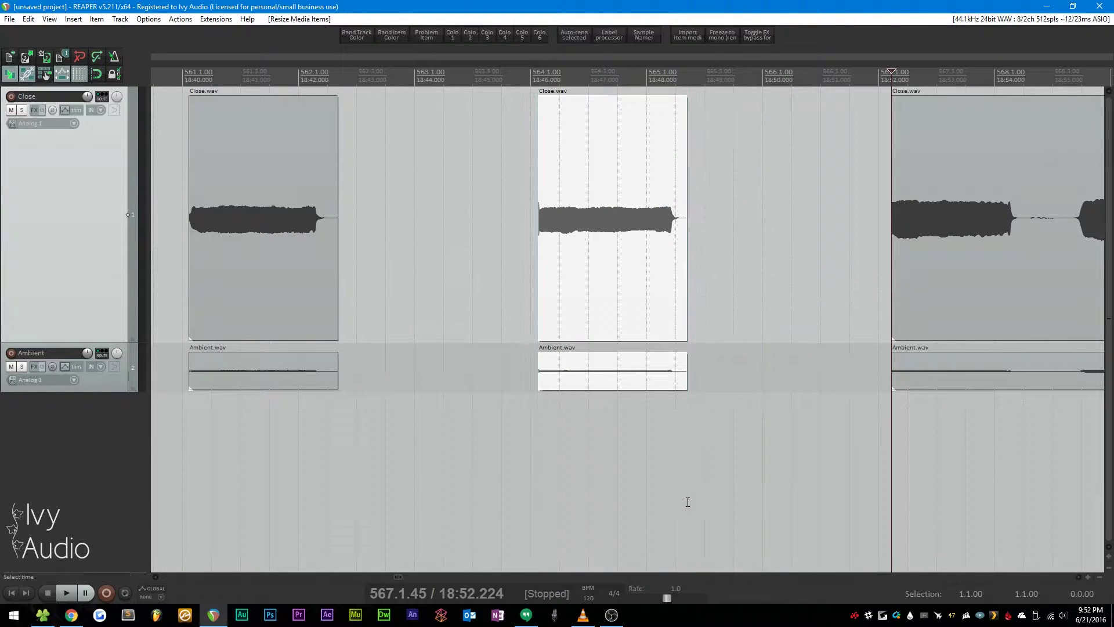
left_click_drag(688, 502, 301, 197)
scroll(680, 266, "down", 3)
scroll(511, 267, "up", 3)
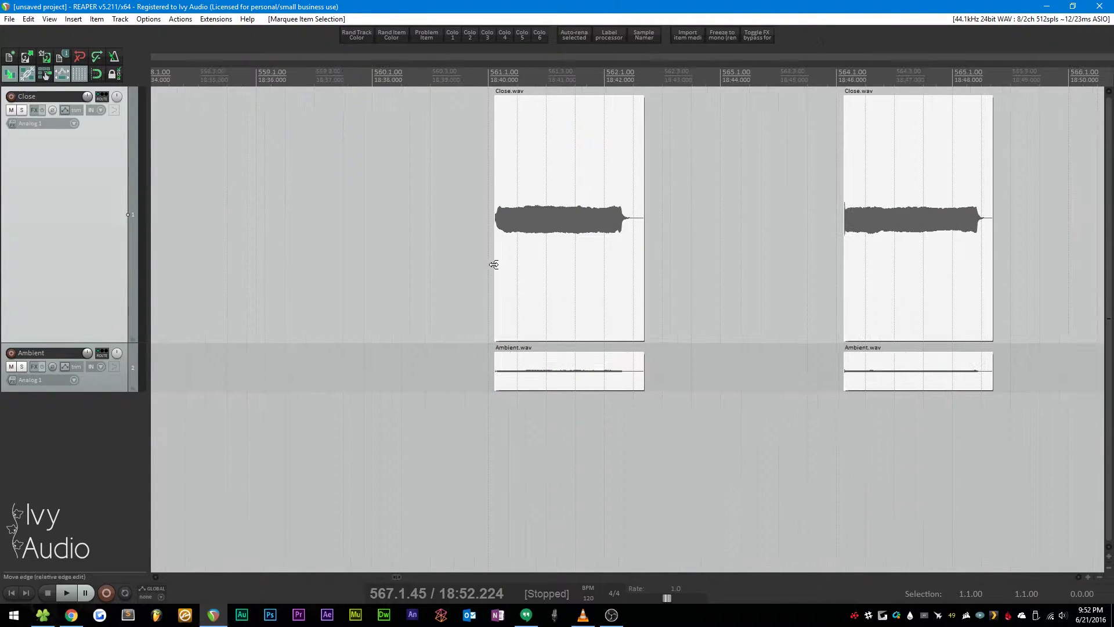
left_click_drag(493, 265, 341, 266)
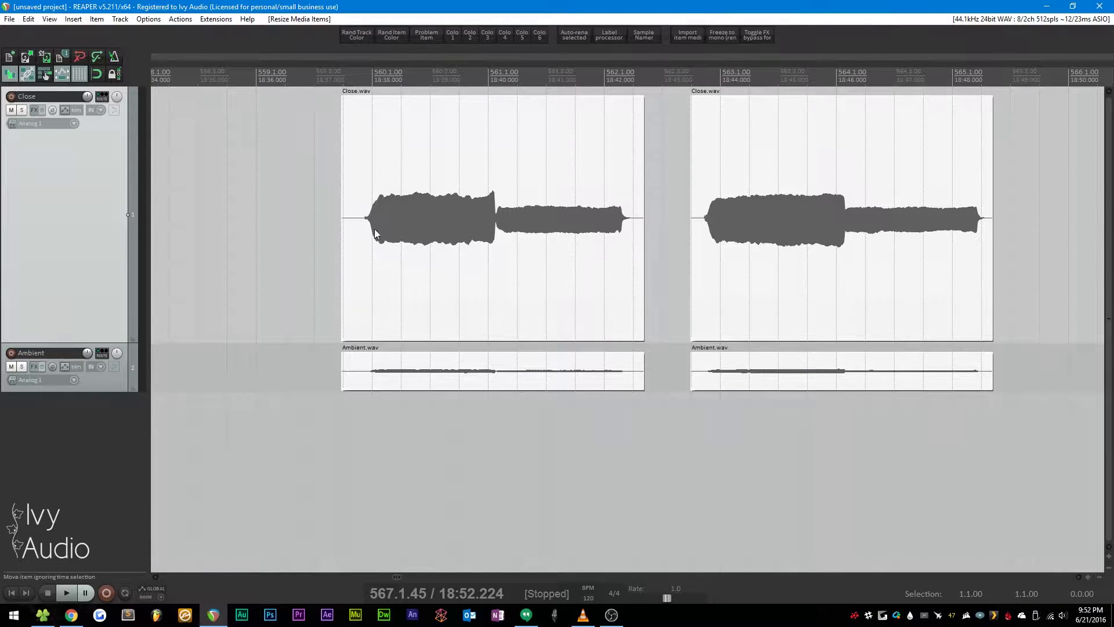
Undo the start extensions, trims and transient splits back to the first split.
scroll(494, 235, "up", 2)
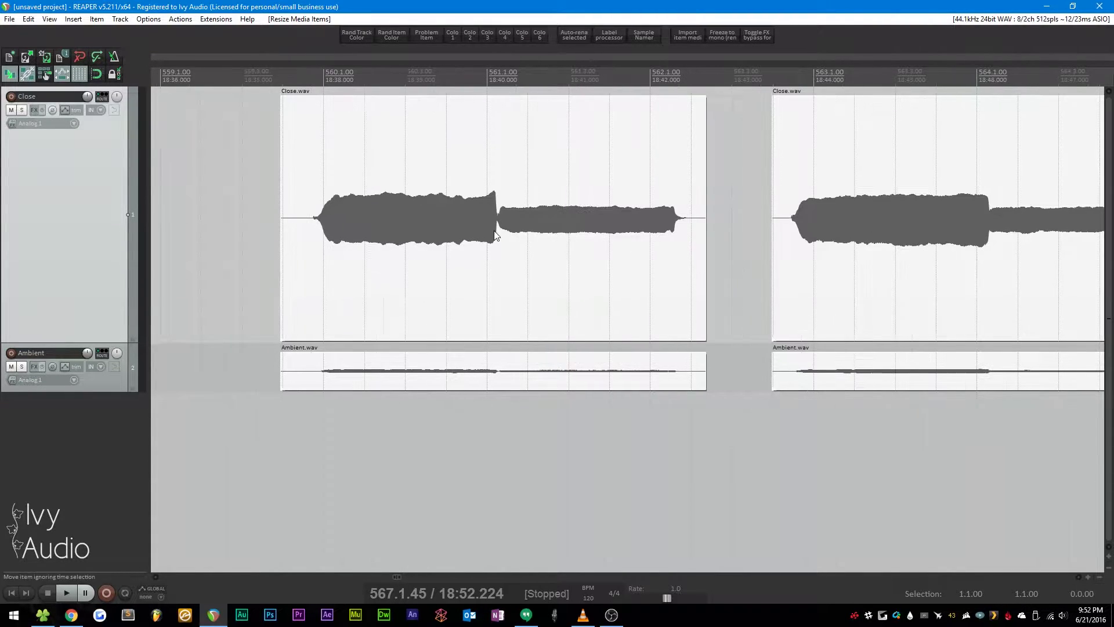
scroll(493, 257, "up", 6)
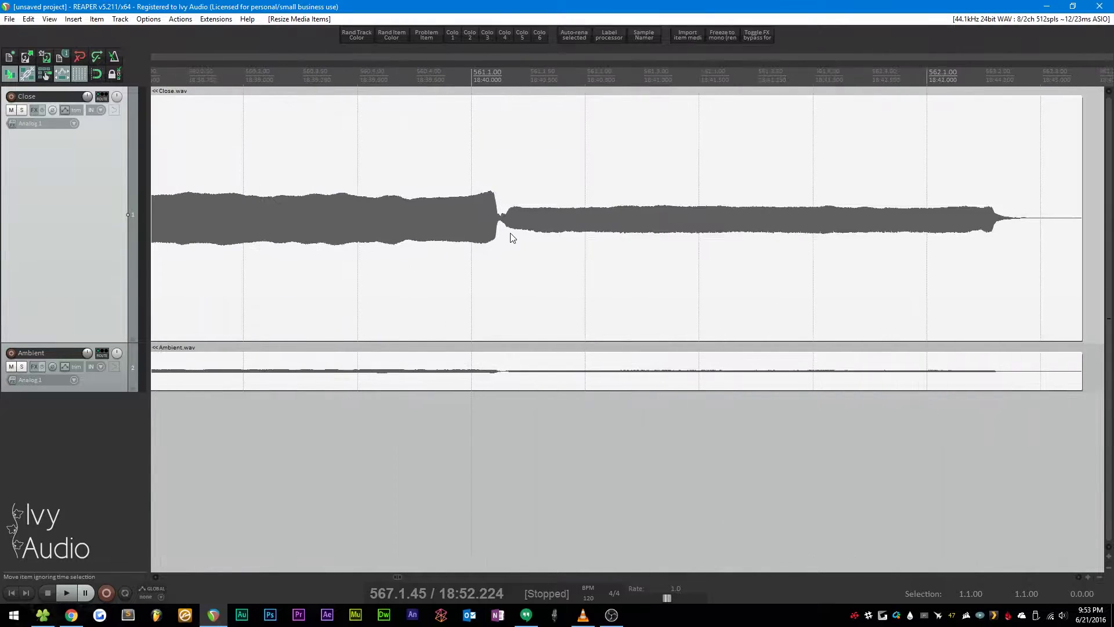
scroll(453, 289, "down", 8)
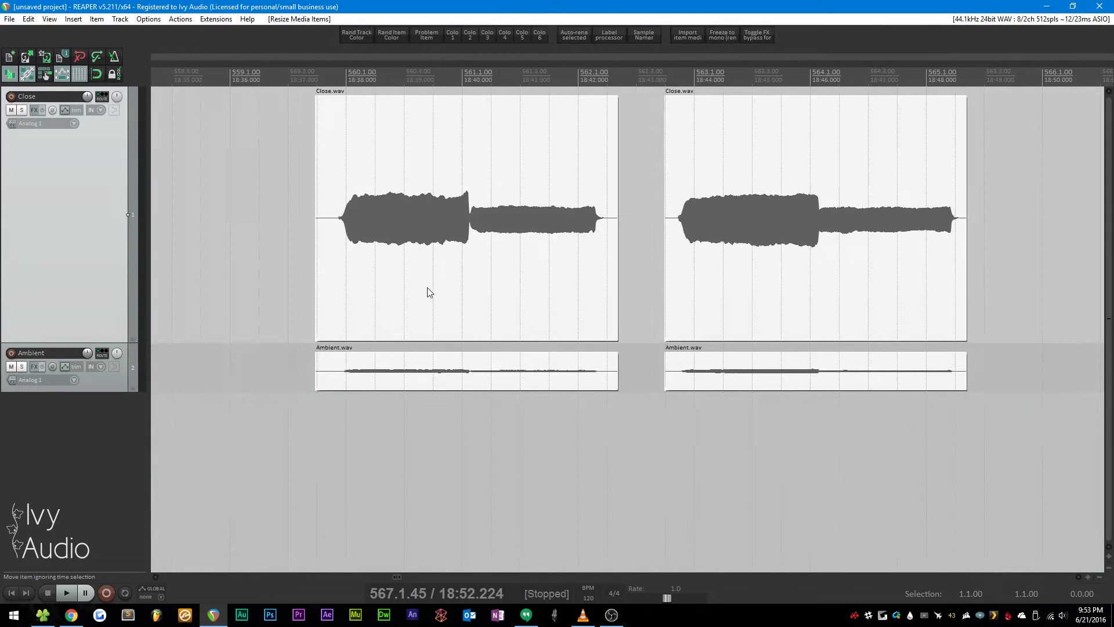
key("ctrl+z")
key("ctrl+z")
key("ctrl+z")
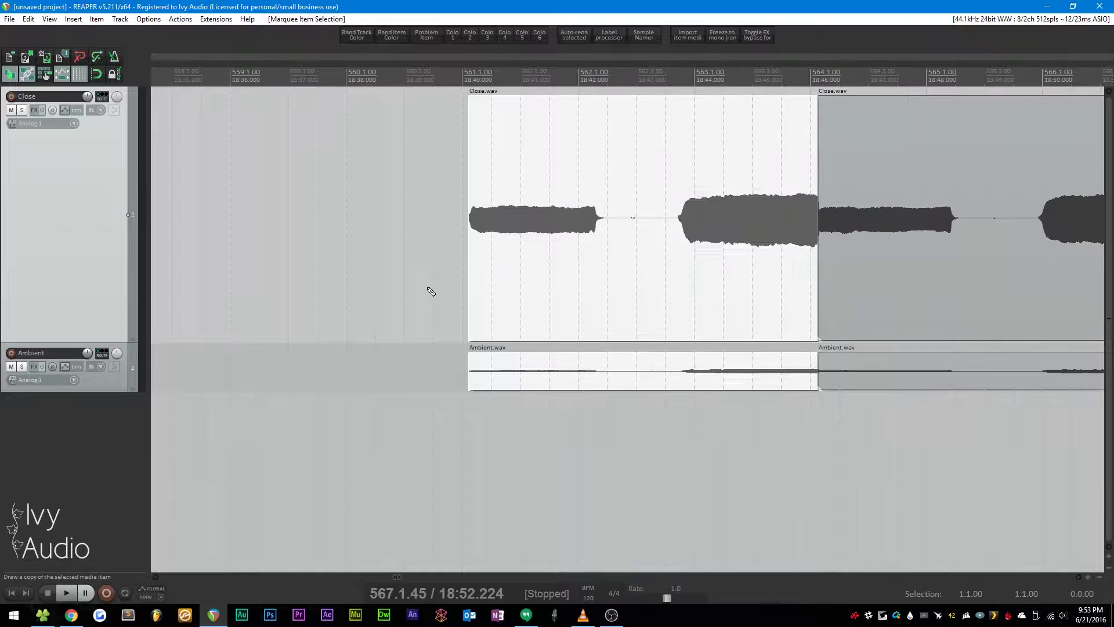
key("ctrl+z")
key("ctrl+z")
key("ctrl+z")
key("ctrl+z")
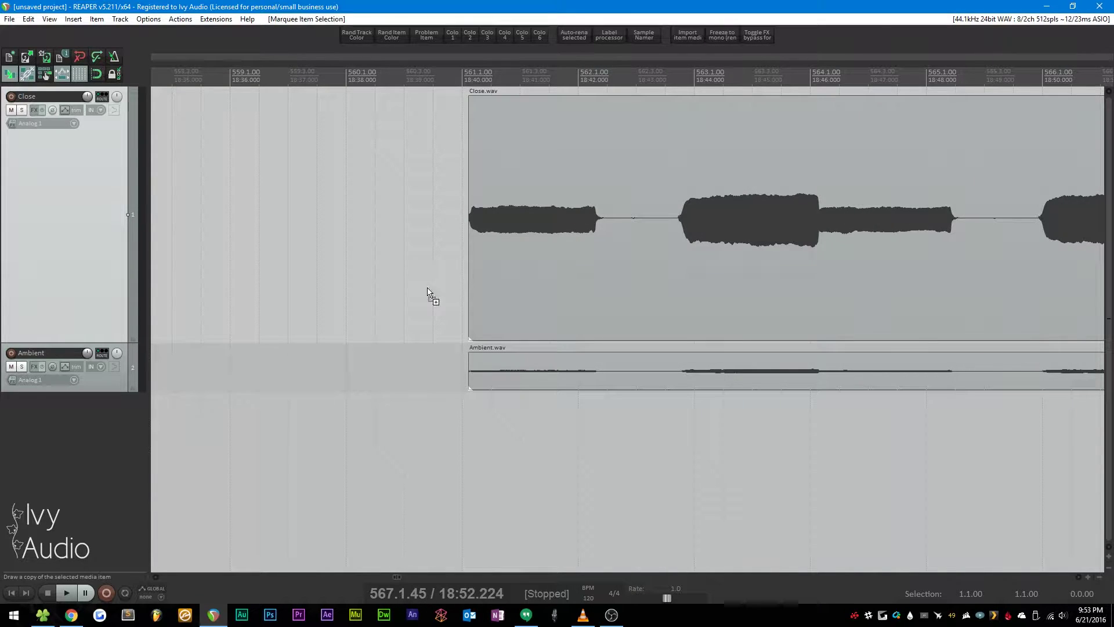
key("ctrl+z")
Launch Melodyne from the system search and confirm a 120 BPM, 4/4 project.
scroll(485, 252, "down", 6)
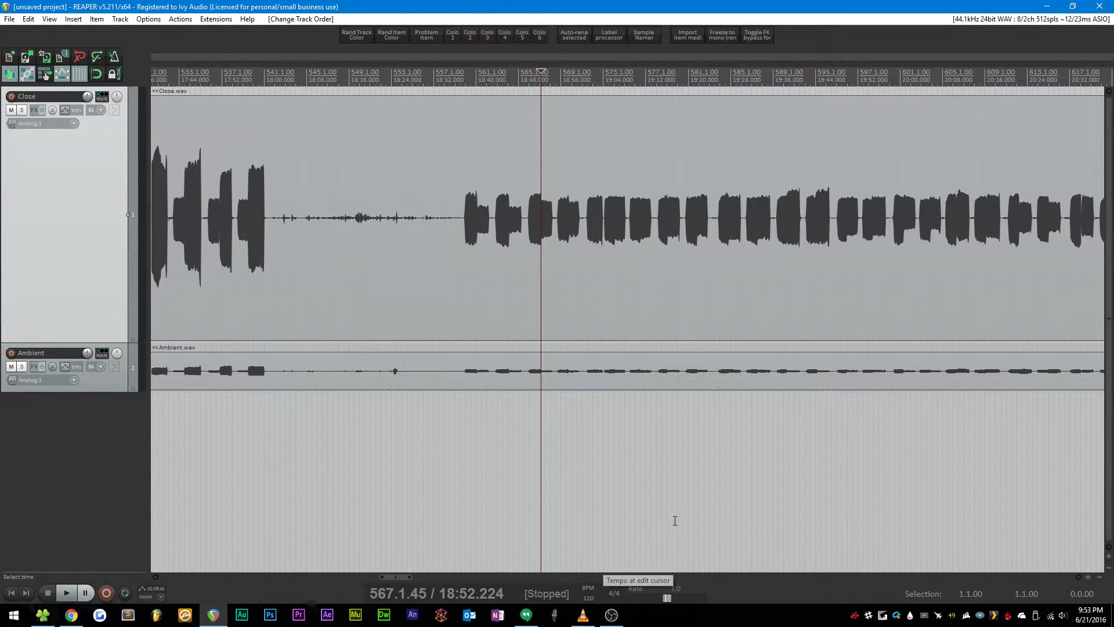
key("super")
type("reaper")
key("Escape")
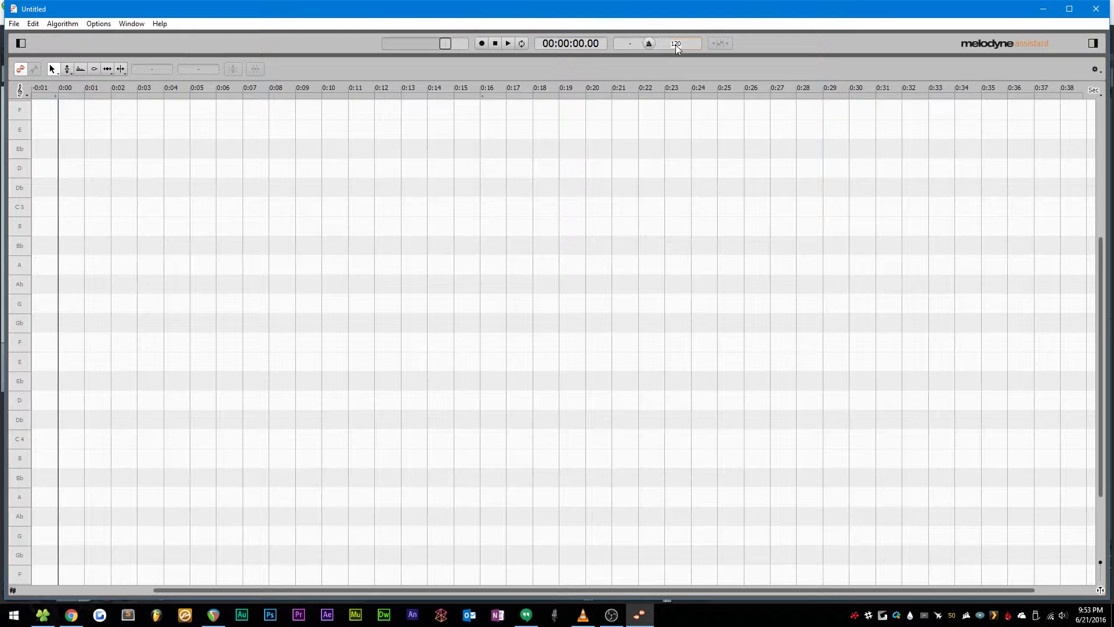
key("Return")
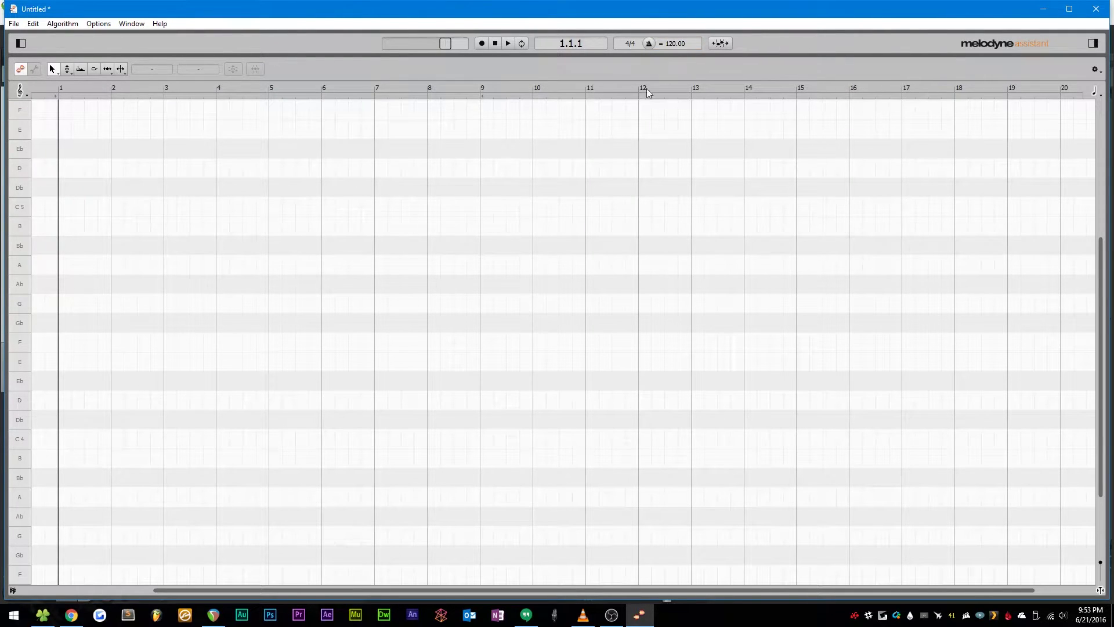
Drag Close.wav from the Merged folder into Melodyne and maximize the Melodyne window.
left_click(42, 615)
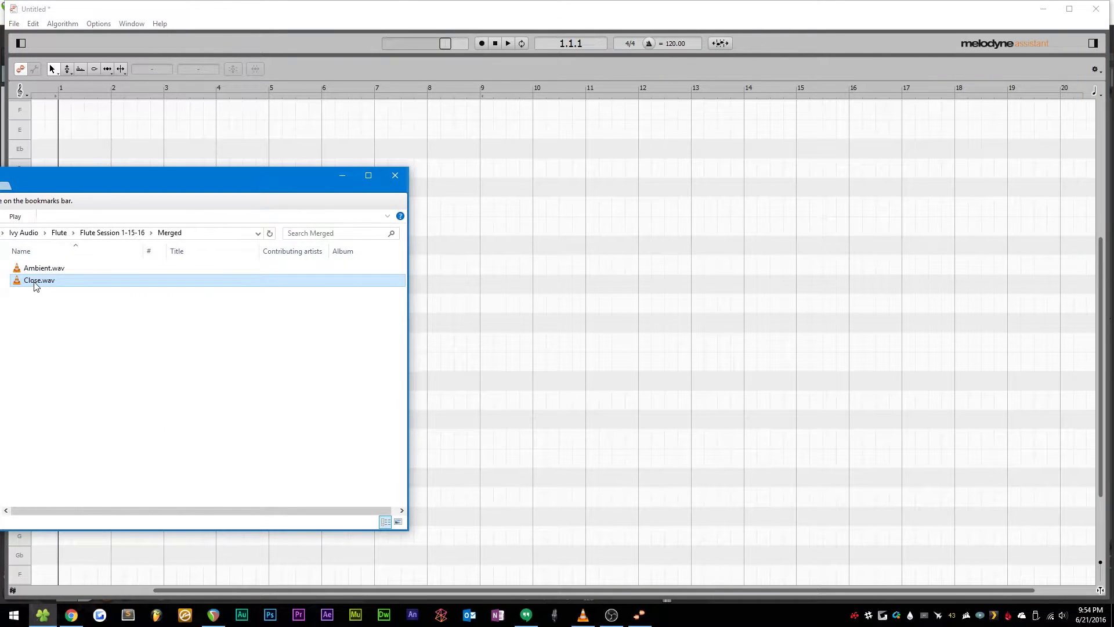
left_click_drag(35, 286, 438, 305)
left_click(342, 177)
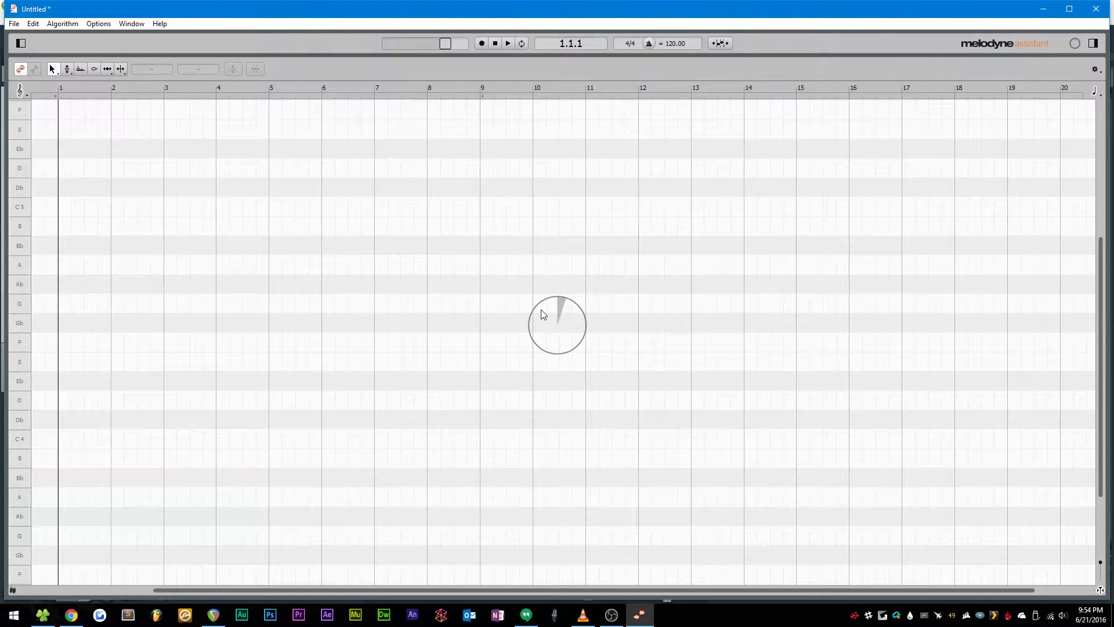
key("super+Up")
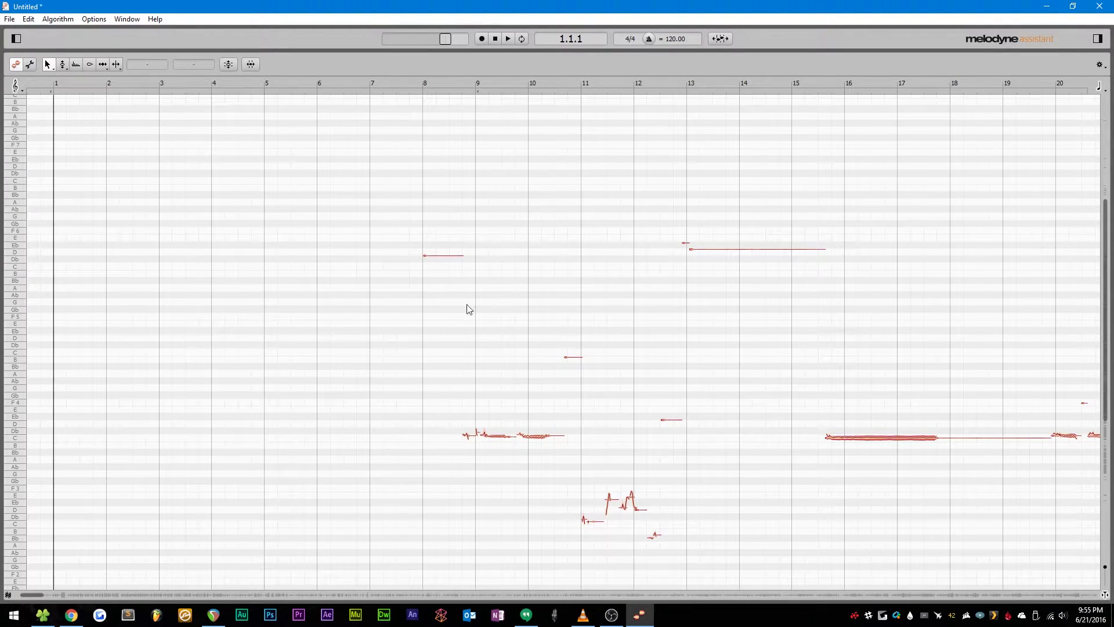
Review Close.wav's note runs out to about bar 2170, then select all notes.
left_click_drag(34, 596, 592, 457)
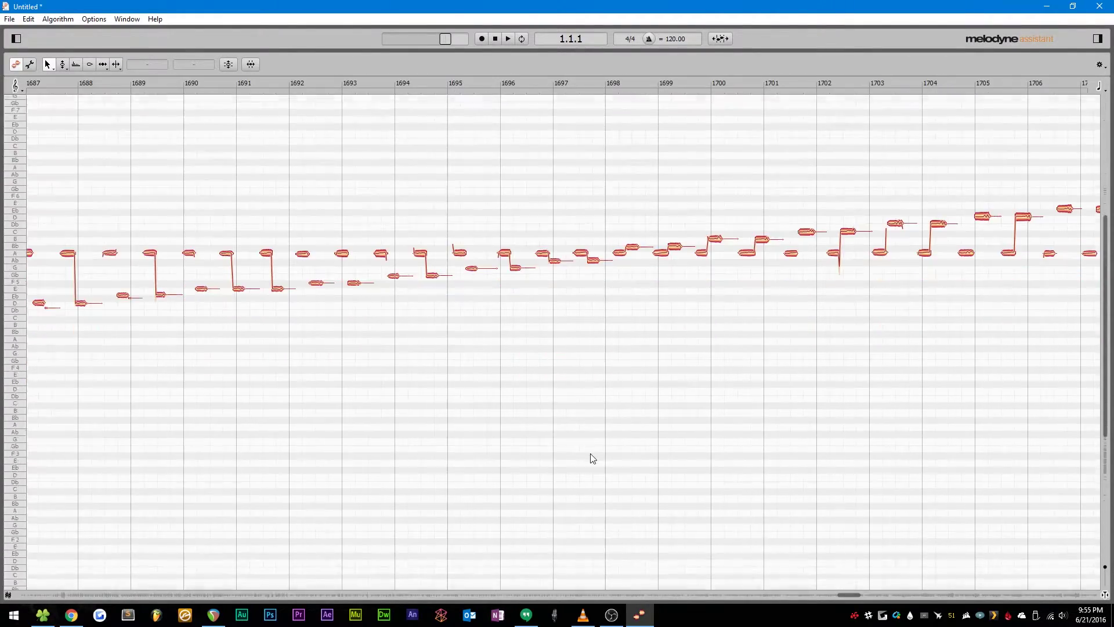
scroll(593, 457, "down", 6)
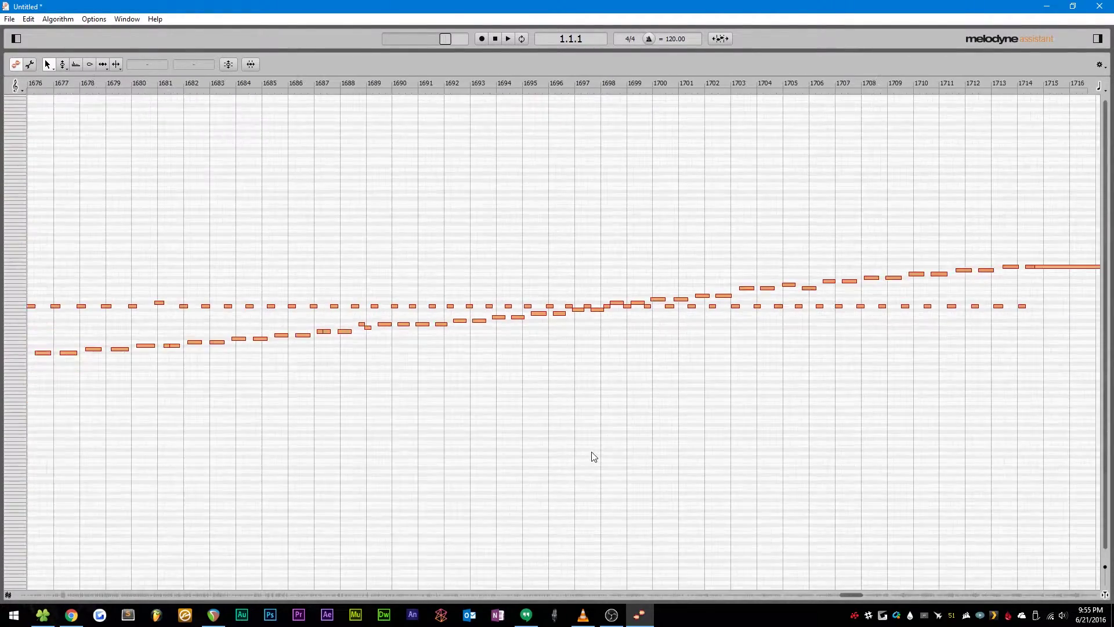
left_click_drag(856, 598, 295, 592)
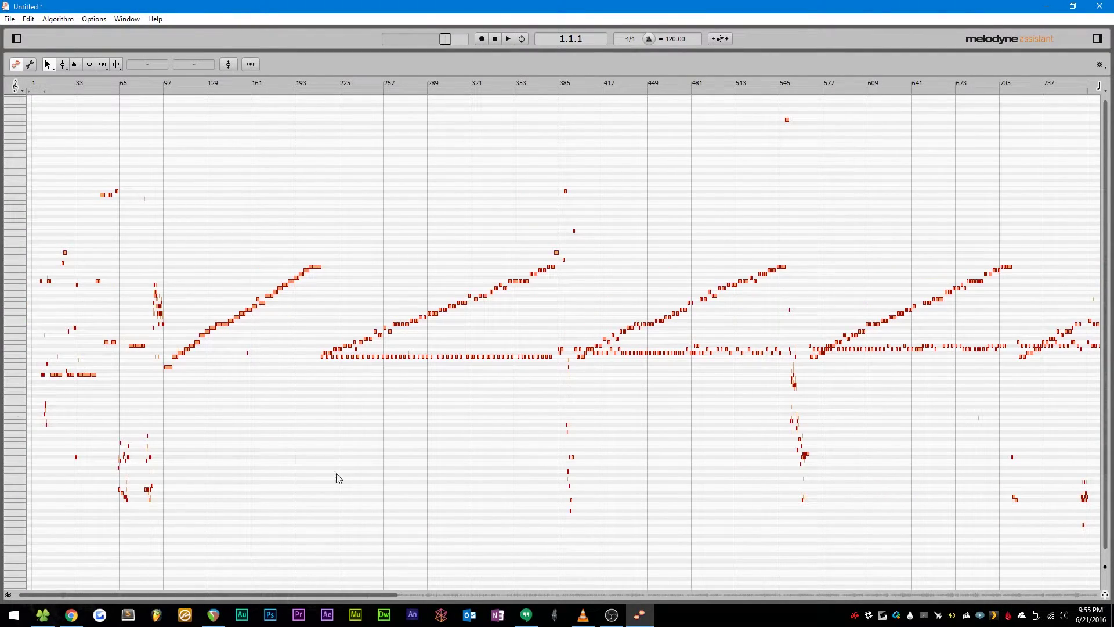
key("ctrl+a")
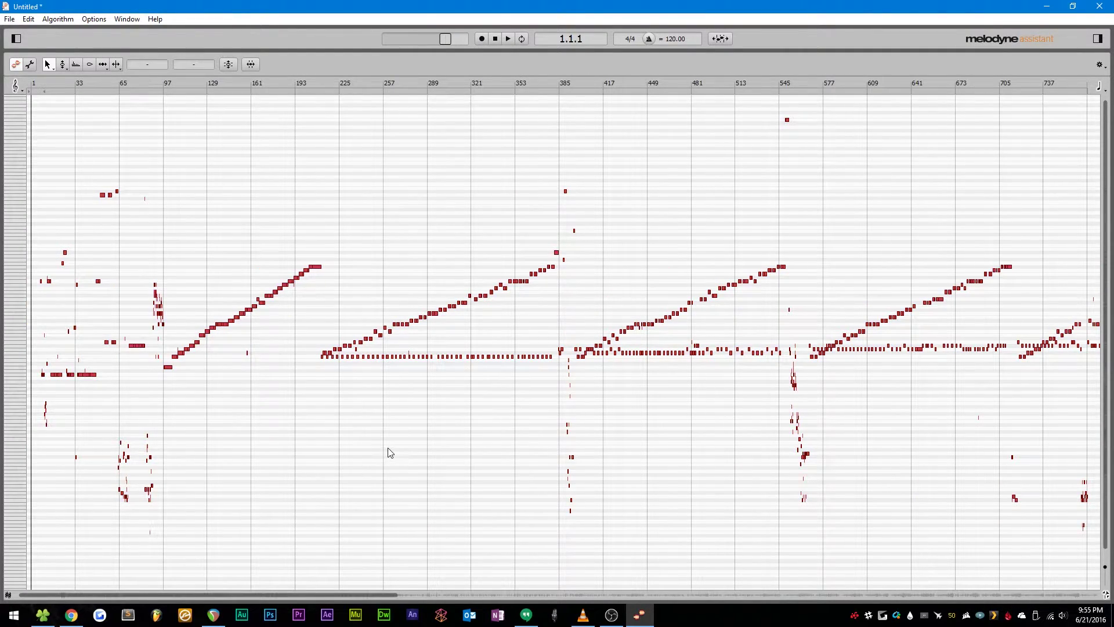
Run Correct Pitch with Pitch Center at 100% on all selected notes.
left_click(28, 21)
mouse_move(123, 149)
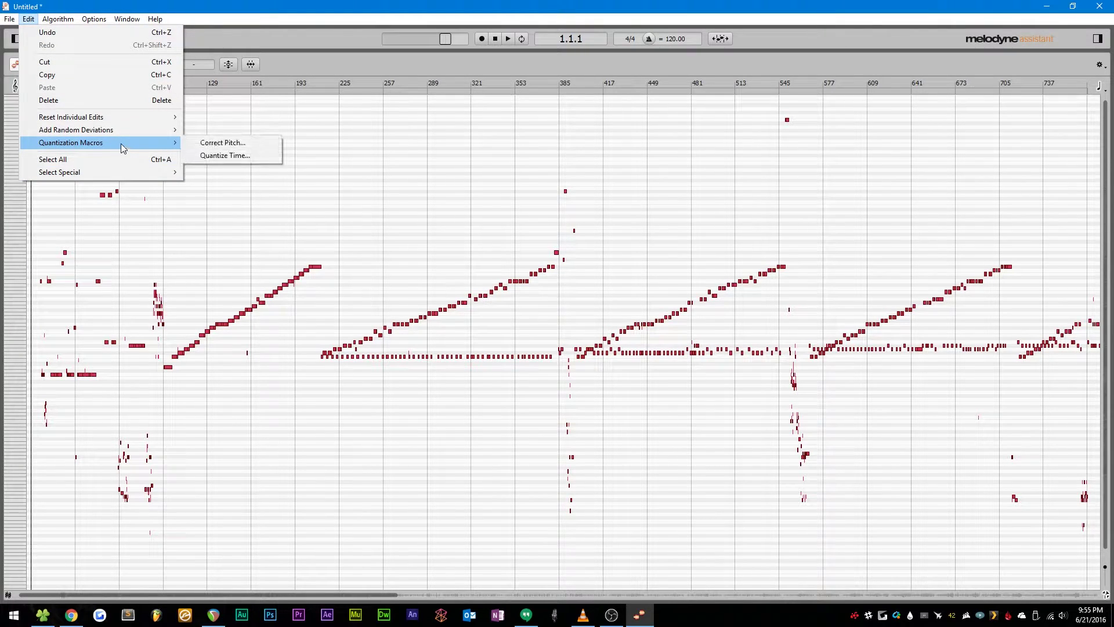
left_click(207, 144)
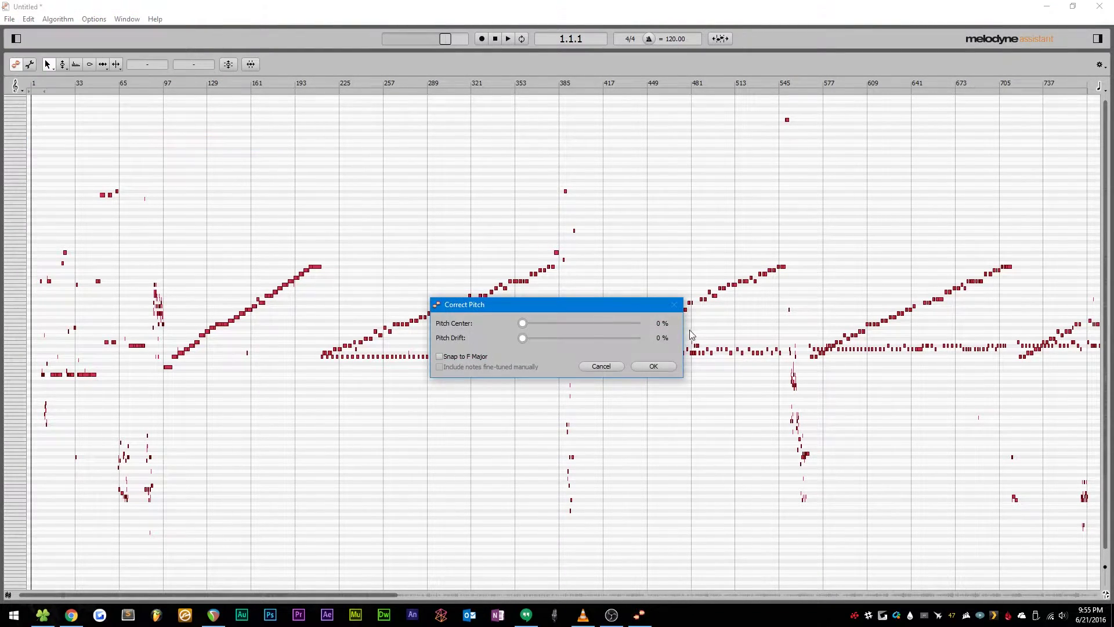
left_click(638, 324)
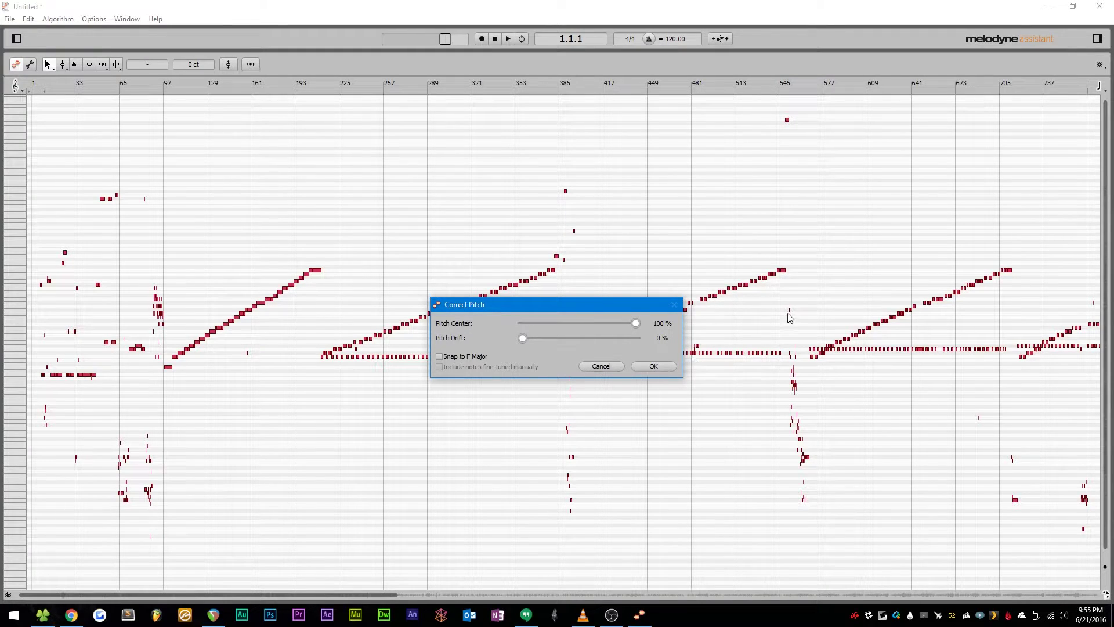
left_click(656, 366)
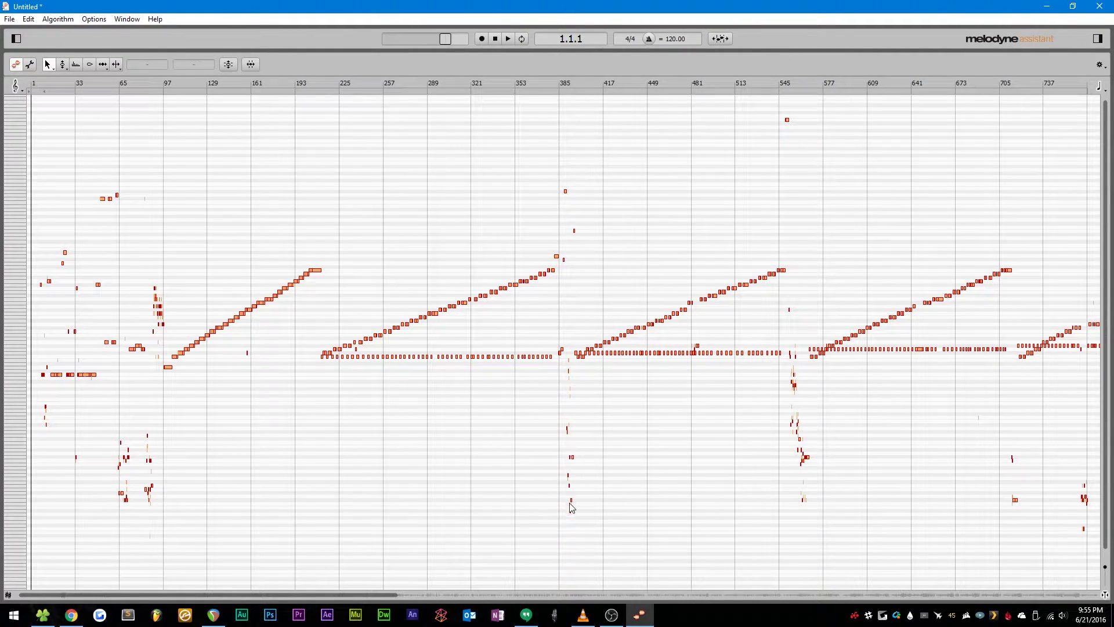
Move the stray Gb 4 note in the held line up to G 4, then check a later note cluster.
left_click(354, 352)
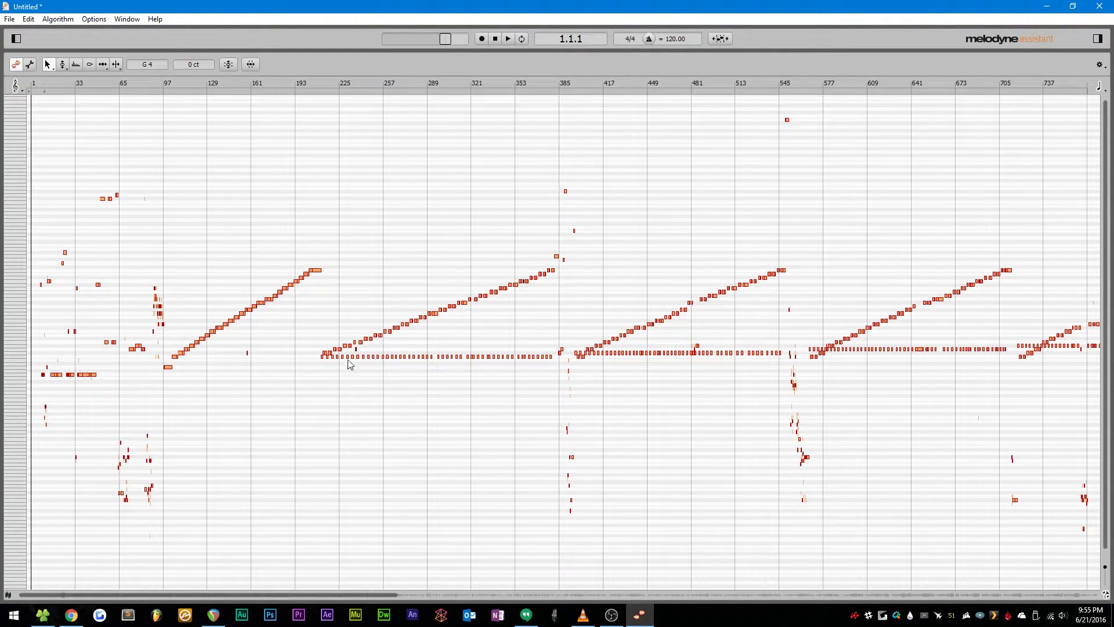
left_click_drag(267, 338, 241, 372)
left_click(240, 371)
left_click(361, 354)
left_click_drag(706, 337, 677, 360)
Set Melodyne's export format to MIDI covering the entire take length.
left_click(509, 192)
left_click(9, 18)
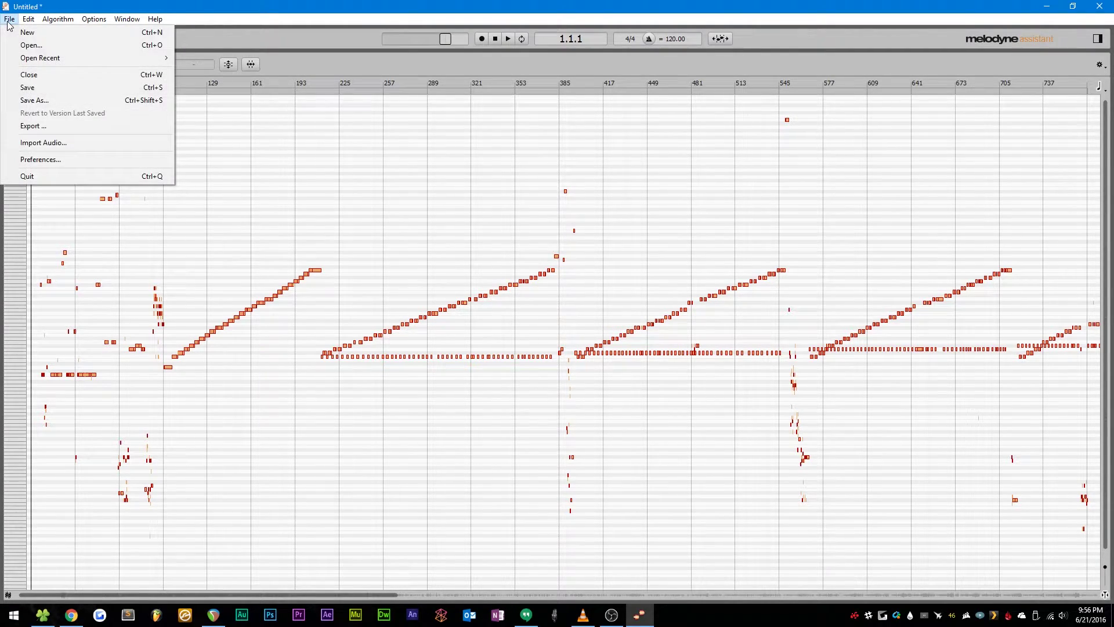
left_click(34, 127)
left_click(502, 281)
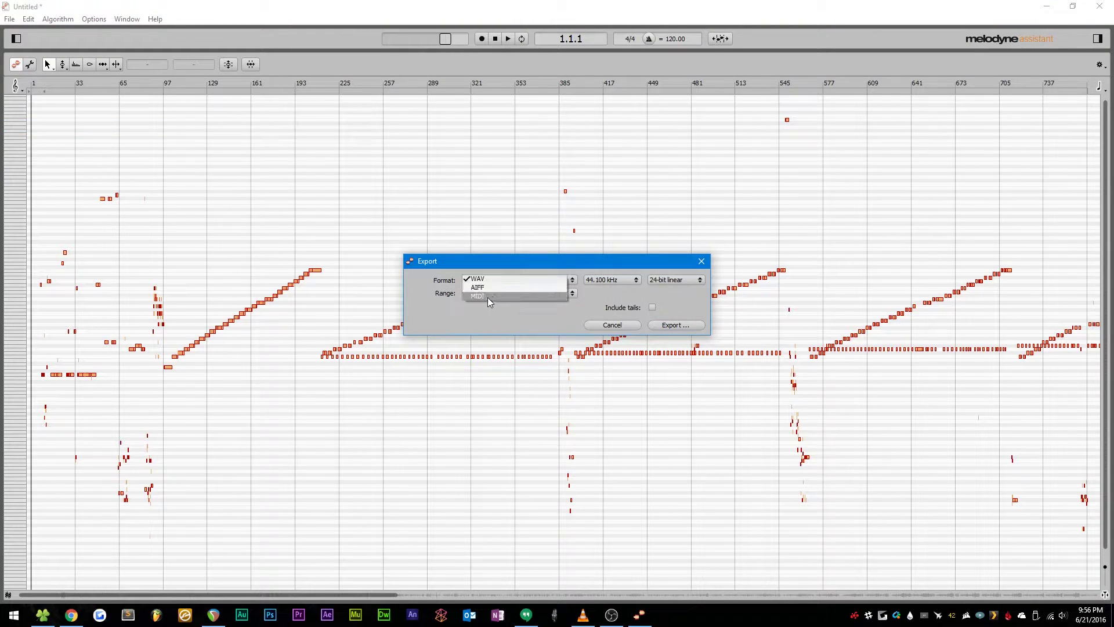
left_click(488, 297)
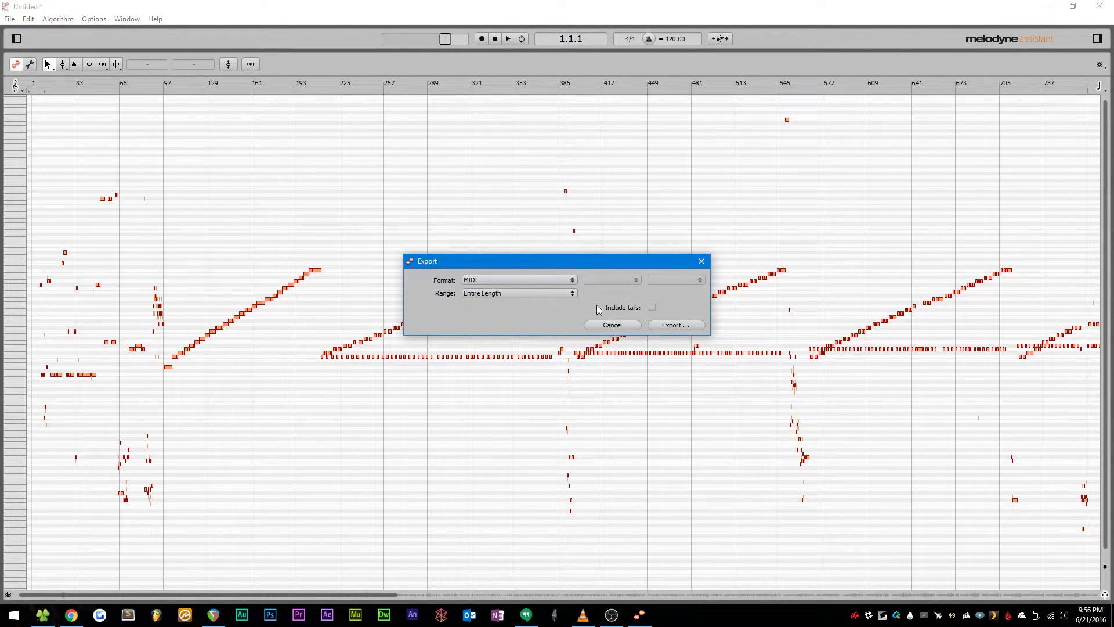
Save the MIDI export to the Desktop as Flute MIDI.
left_click(675, 324)
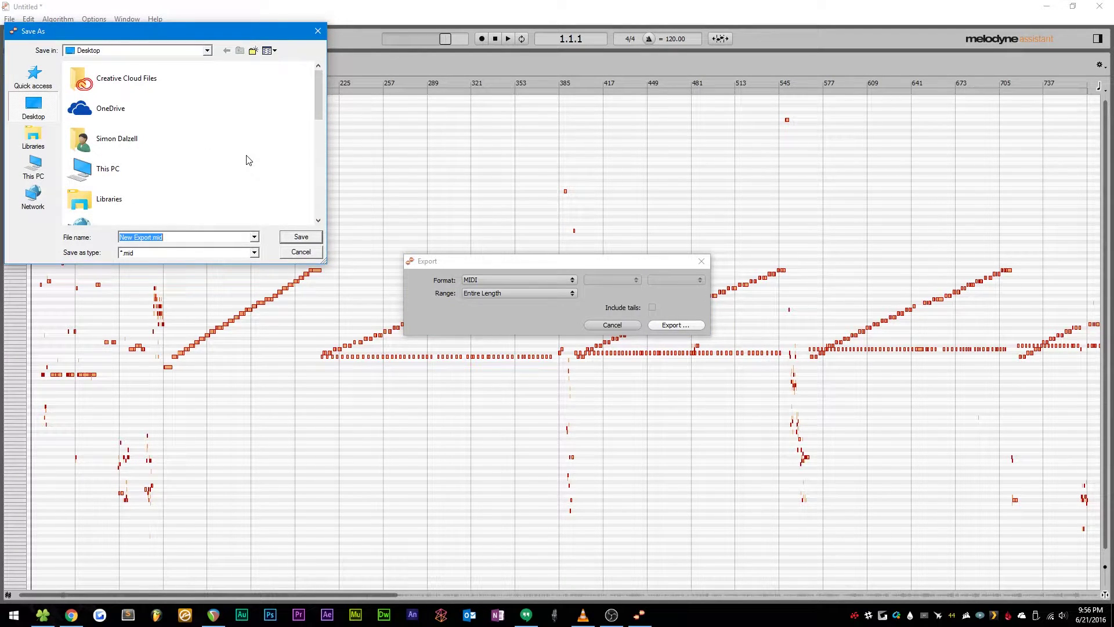
type("Flute MIDI")
key("Return")
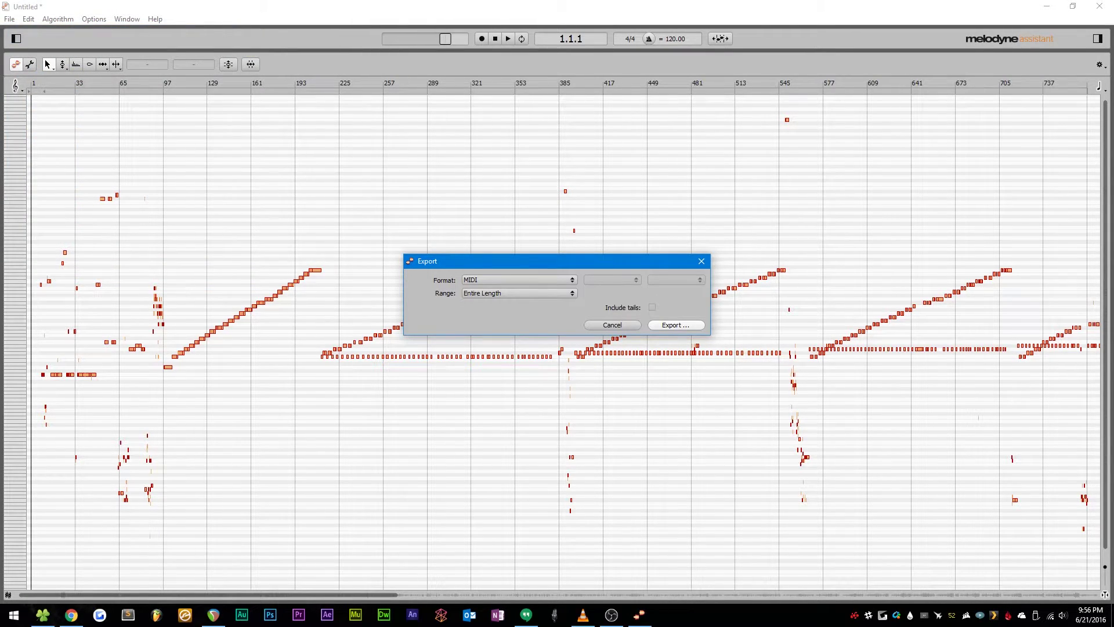
Import Flute MIDI.mid from the Desktop into REAPER as a new track.
left_click(214, 615)
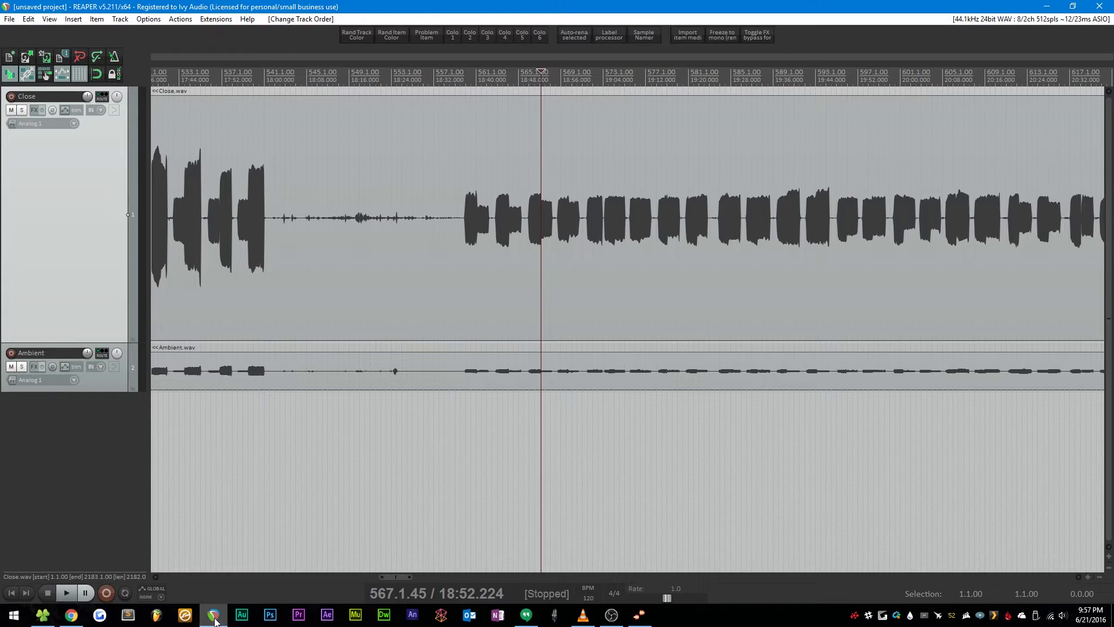
left_click(42, 615)
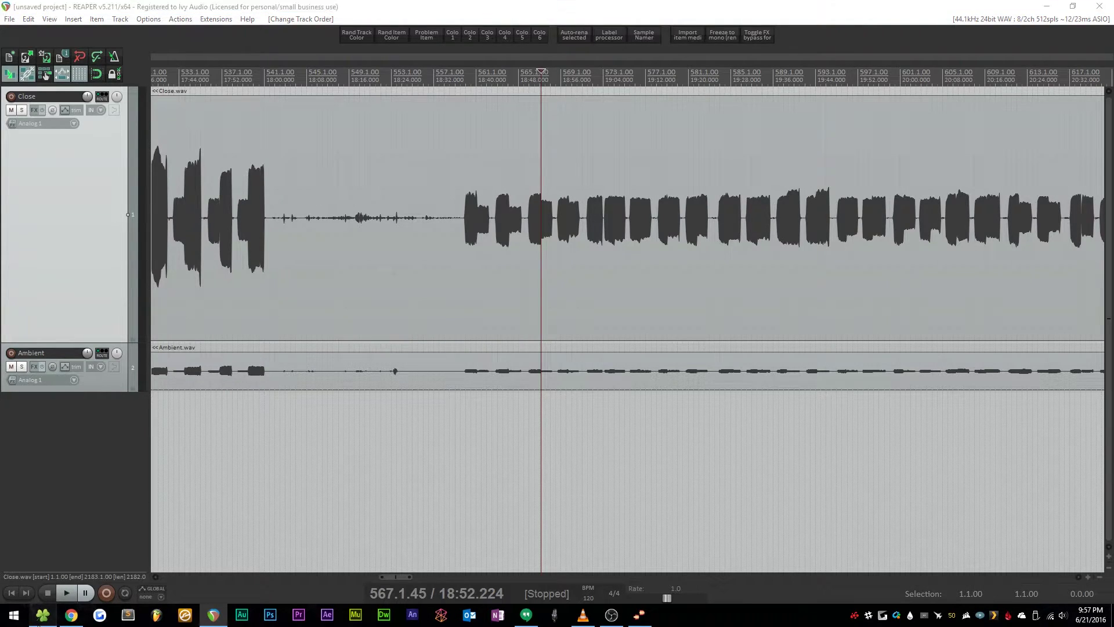
left_click_drag(106, 278, 480, 429)
left_click(342, 175)
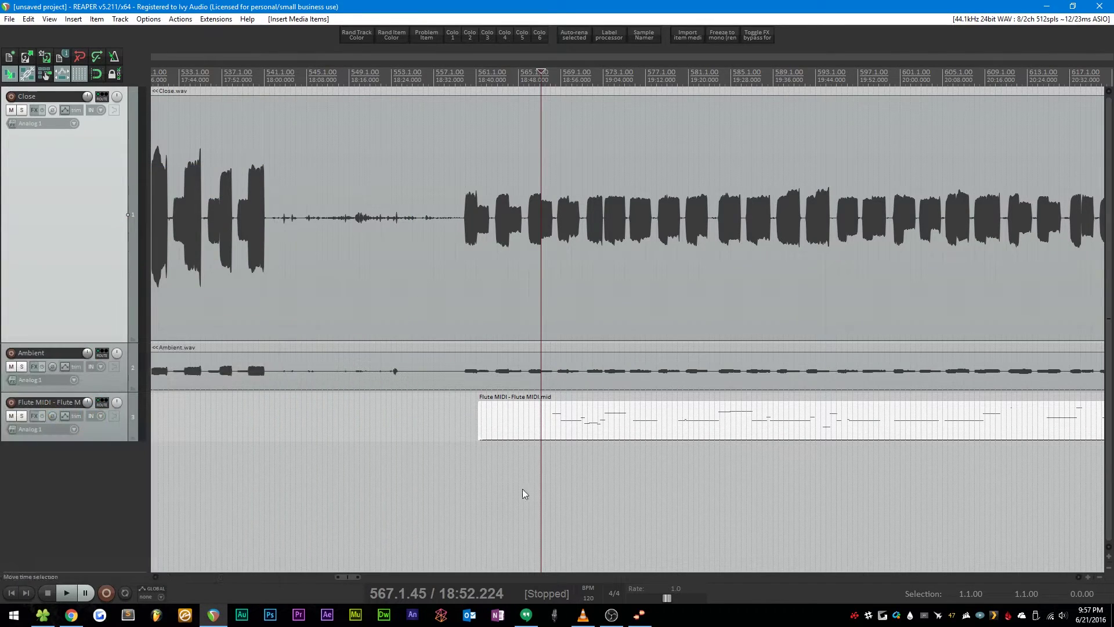
scroll(523, 488, "up", 3, "ctrl")
scroll(626, 458, "down", 10)
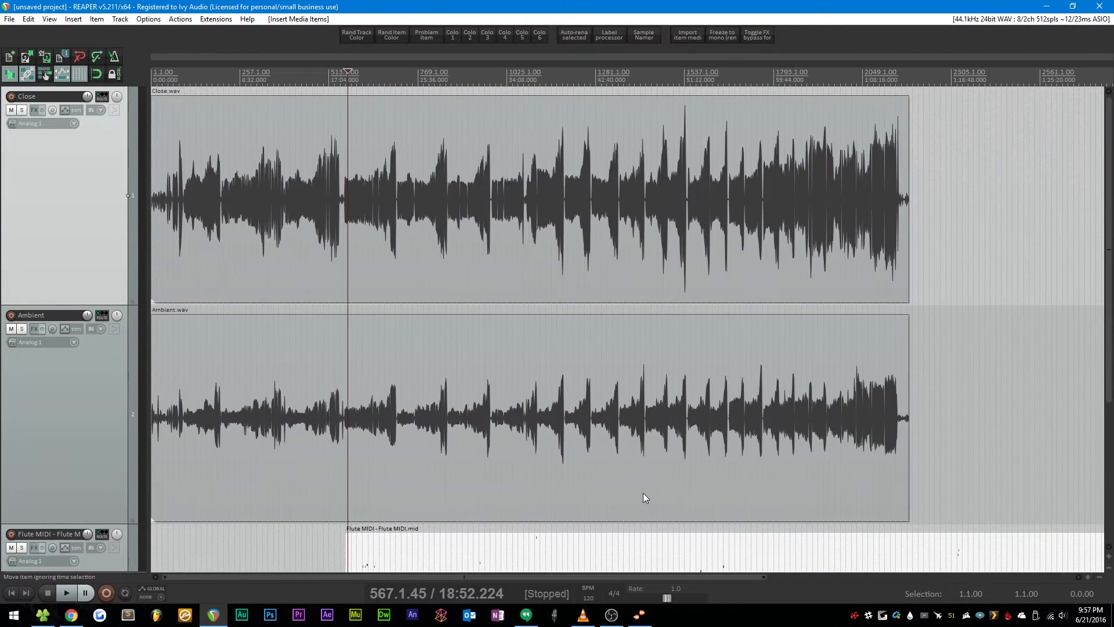
Move the Flute MIDI item toward the project start and shrink the Ambient and Close track heights.
left_click_drag(543, 550, 256, 551)
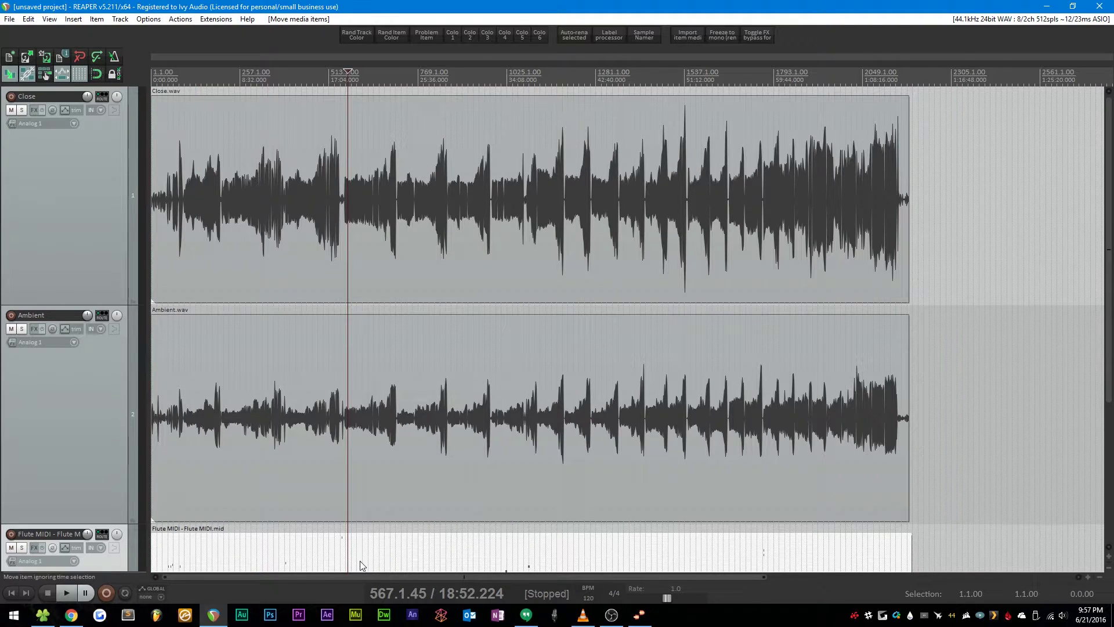
scroll(764, 473, "down", 2)
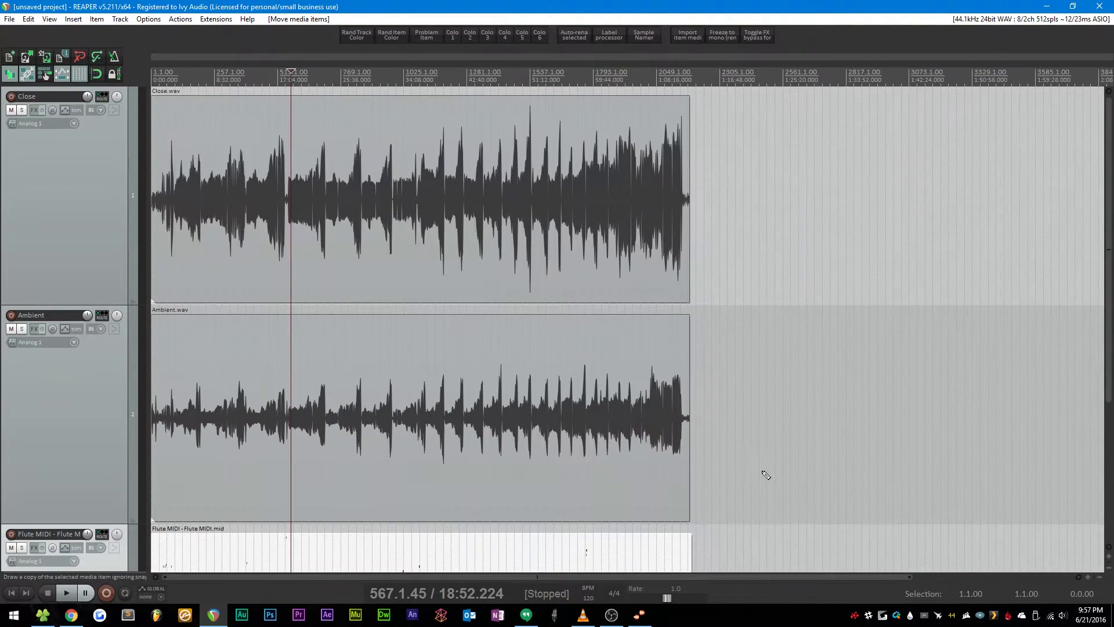
scroll(415, 489, "up", 6)
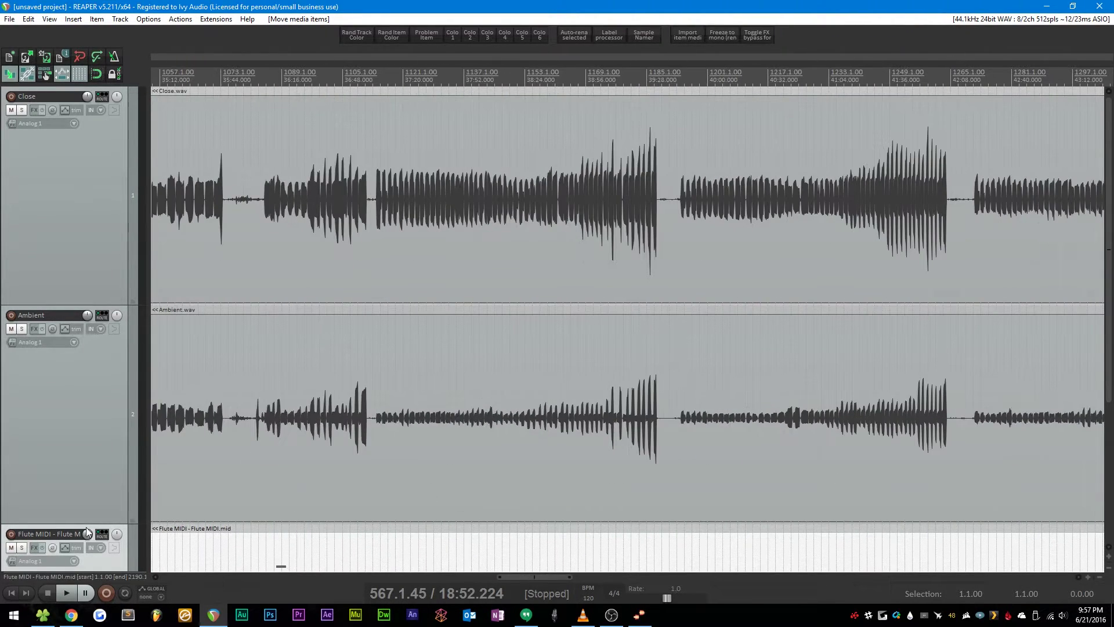
left_click_drag(86, 525, 93, 406)
left_click_drag(100, 289, 111, 220)
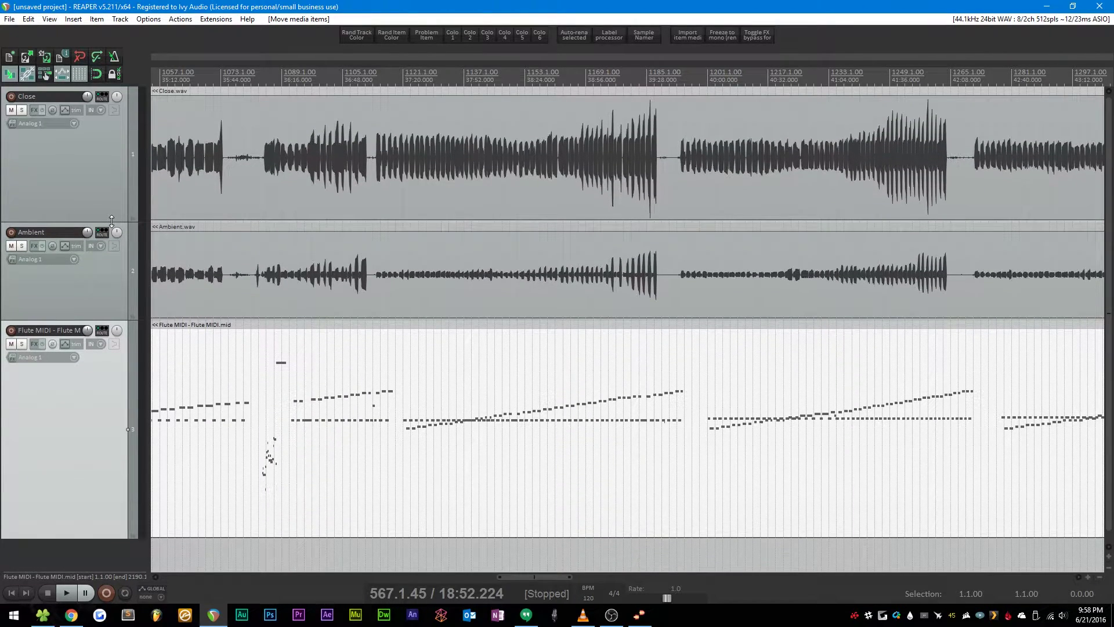
left_click_drag(530, 576, 197, 575)
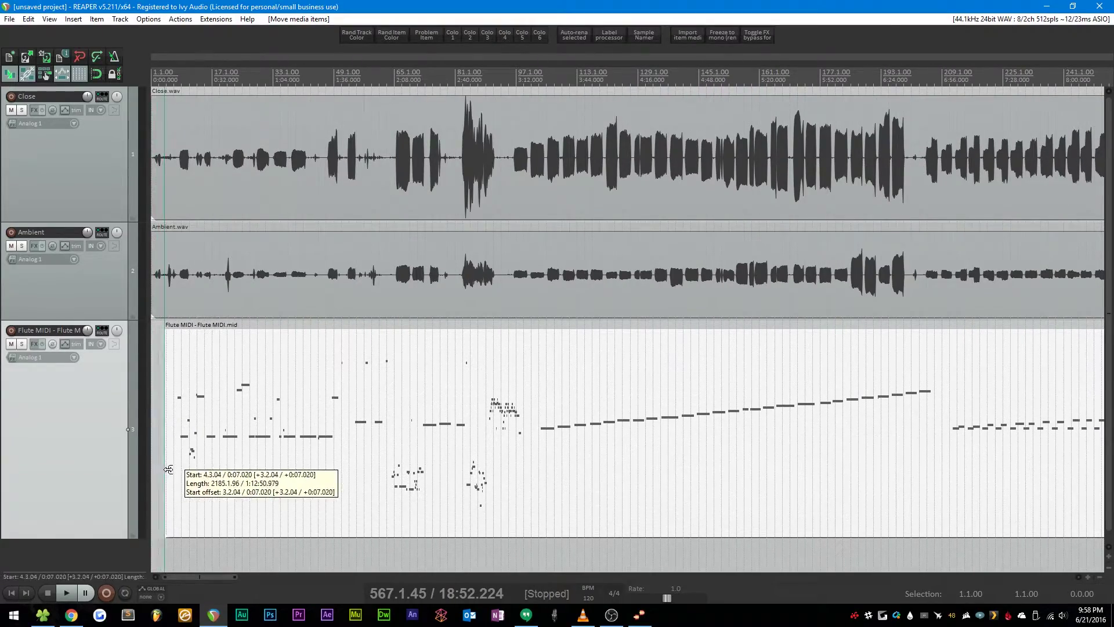
Shift the Flute MIDI item earlier toward the audio's note changes.
scroll(309, 459, "down", 8)
scroll(497, 355, "up", 8)
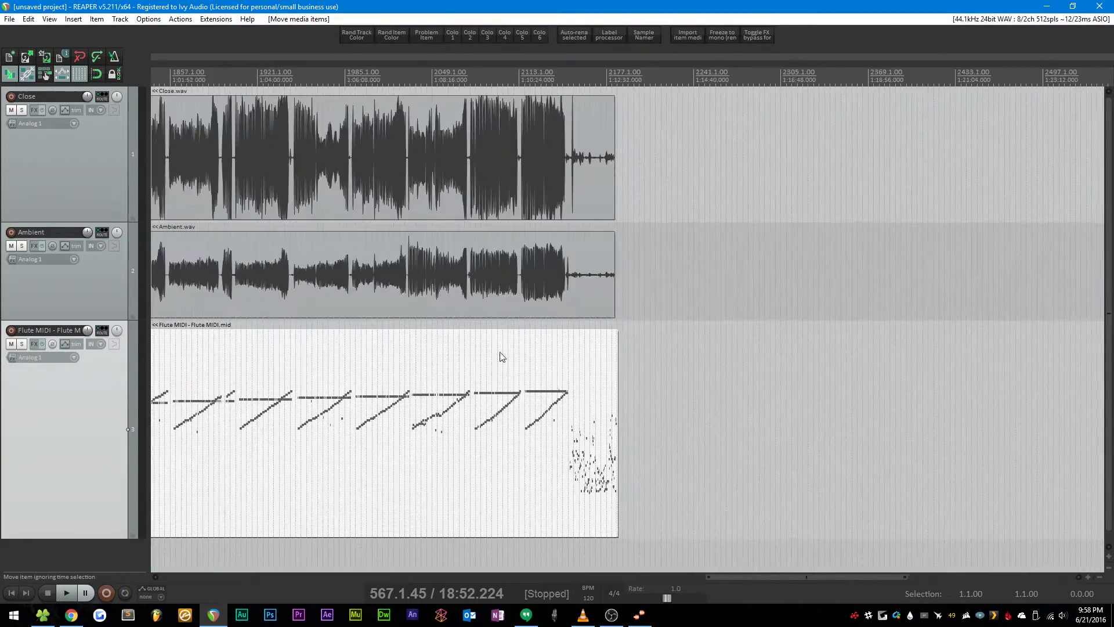
scroll(628, 408, "down", 10)
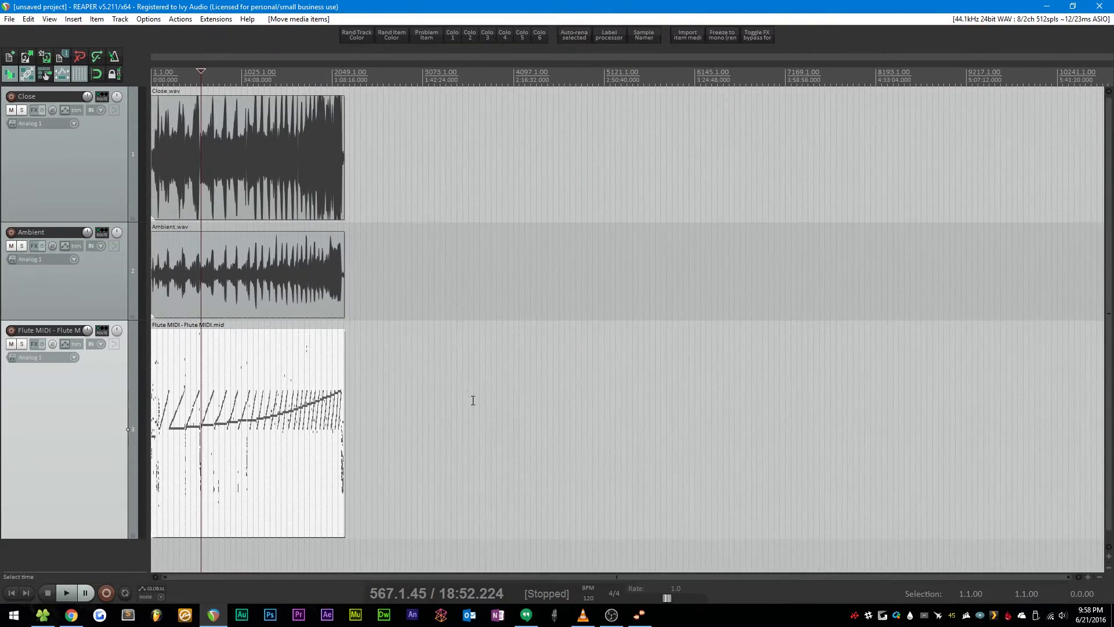
scroll(195, 568, "up", 5)
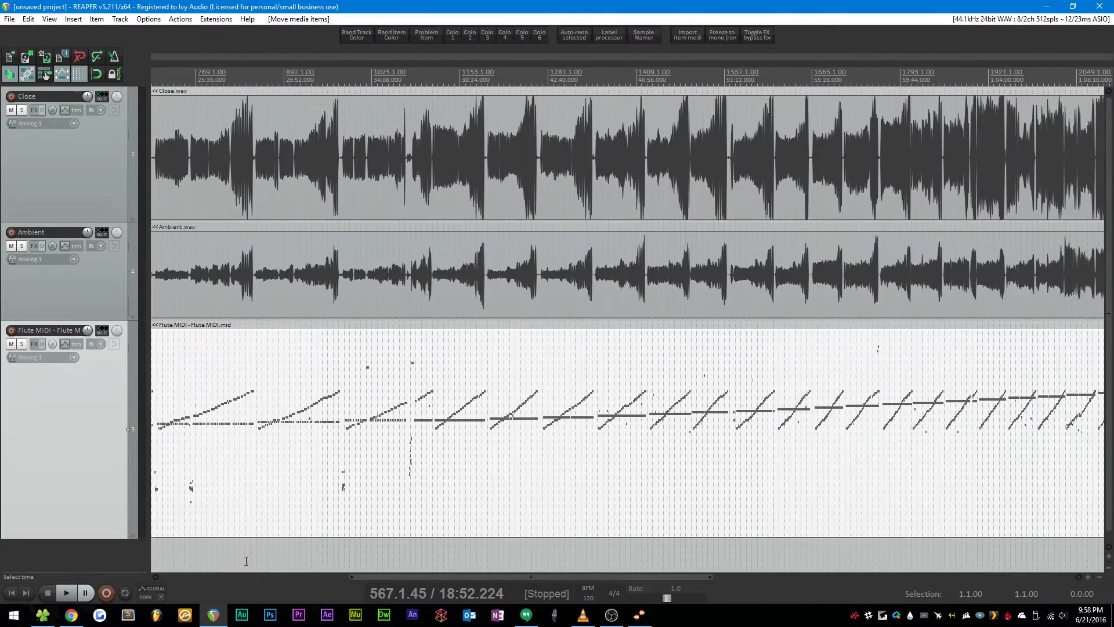
scroll(163, 510, "up", 2)
left_click_drag(159, 487, 158, 488)
left_click_drag(197, 576, 597, 585)
scroll(709, 393, "up", 15)
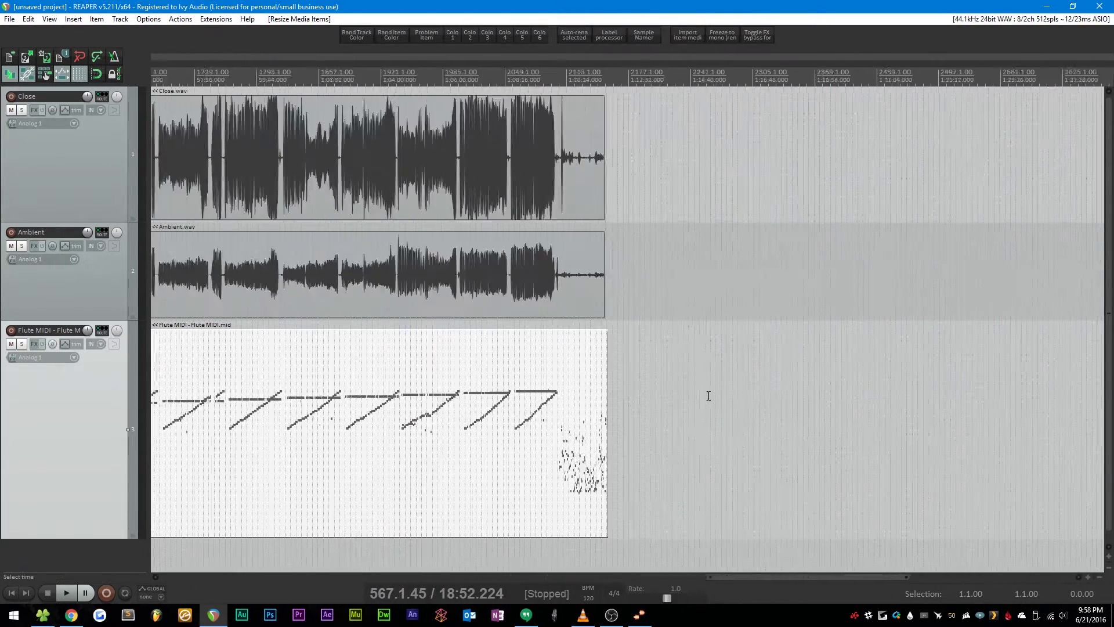
left_click_drag(684, 398, 478, 417)
Mark a legato note change and nudge the MIDI item left until its notes match it.
scroll(676, 450, "down", 14)
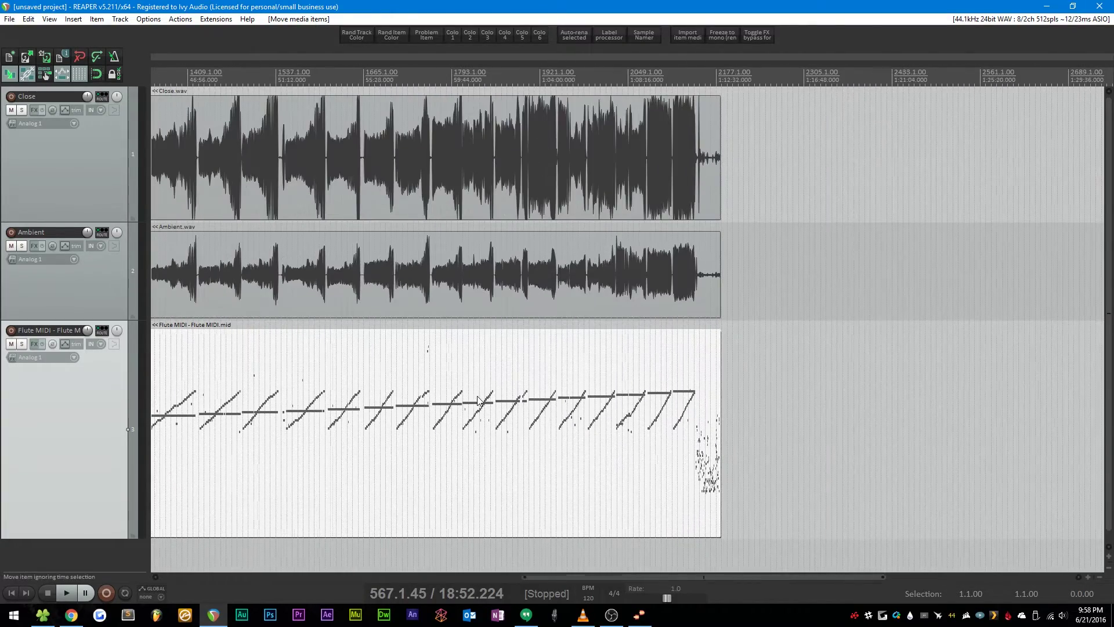
scroll(433, 361, "up", 13)
scroll(383, 348, "up", 7)
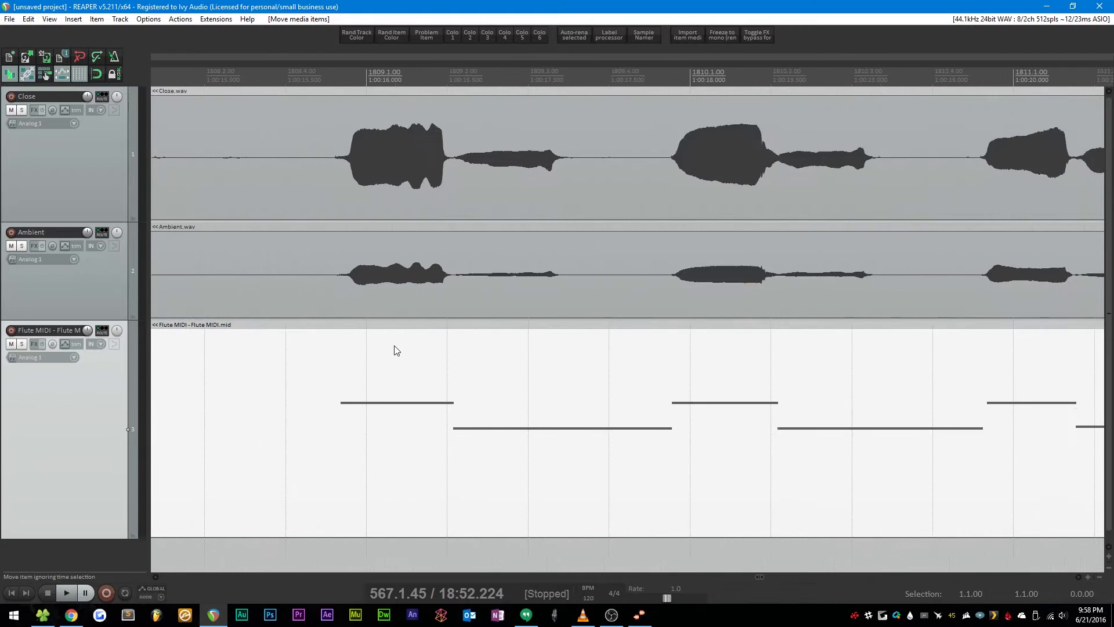
left_click(313, 76)
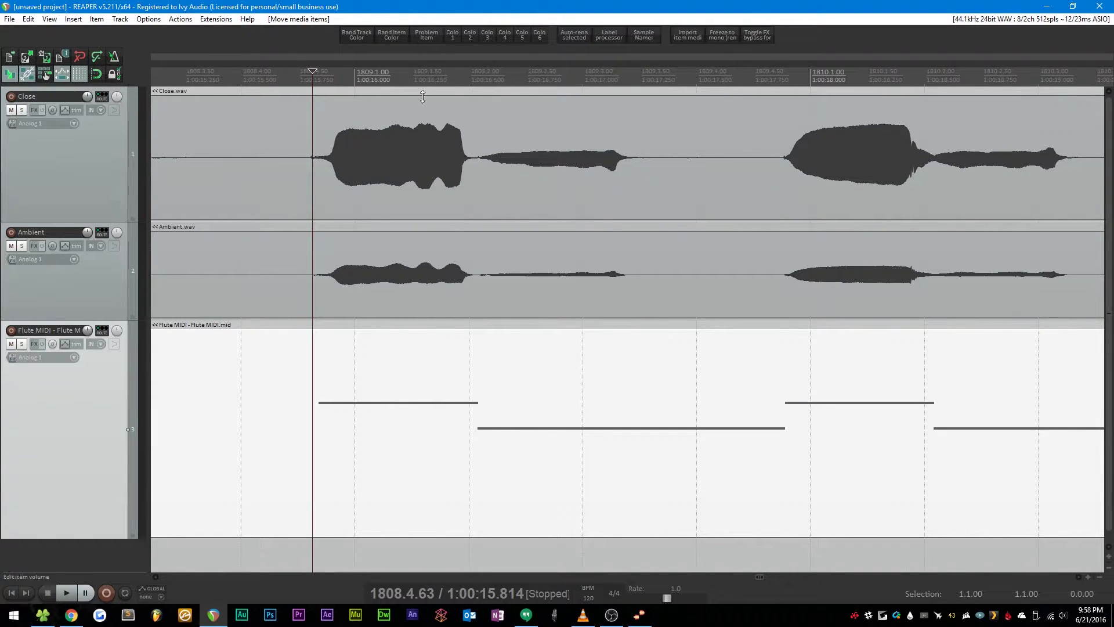
left_click(464, 80)
left_click(483, 82)
scroll(323, 207, "down", 10)
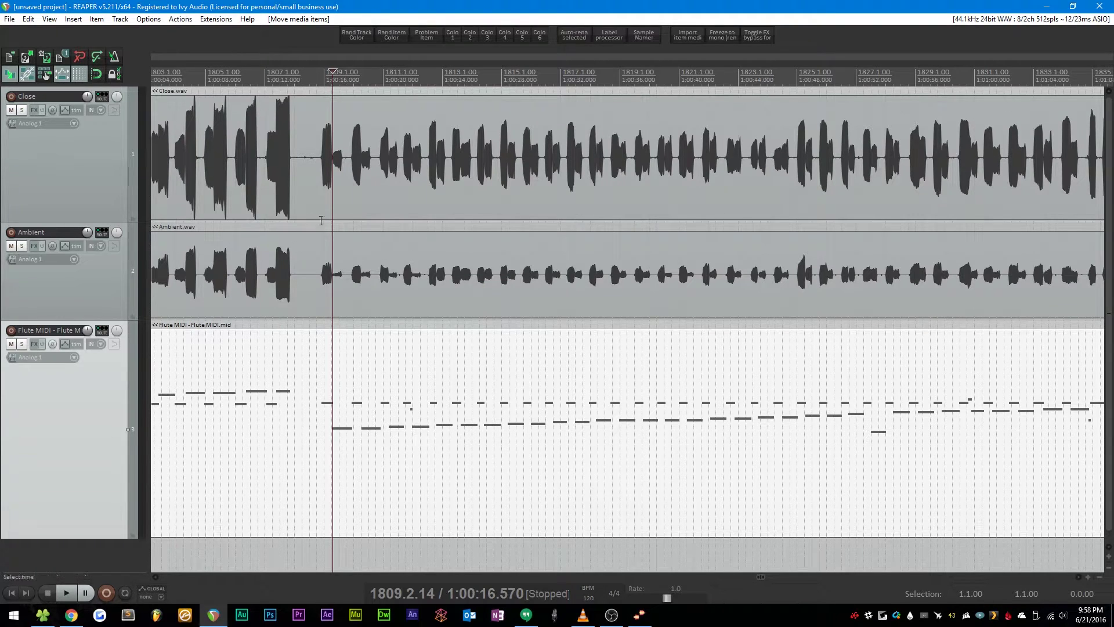
scroll(340, 307, "up", 10)
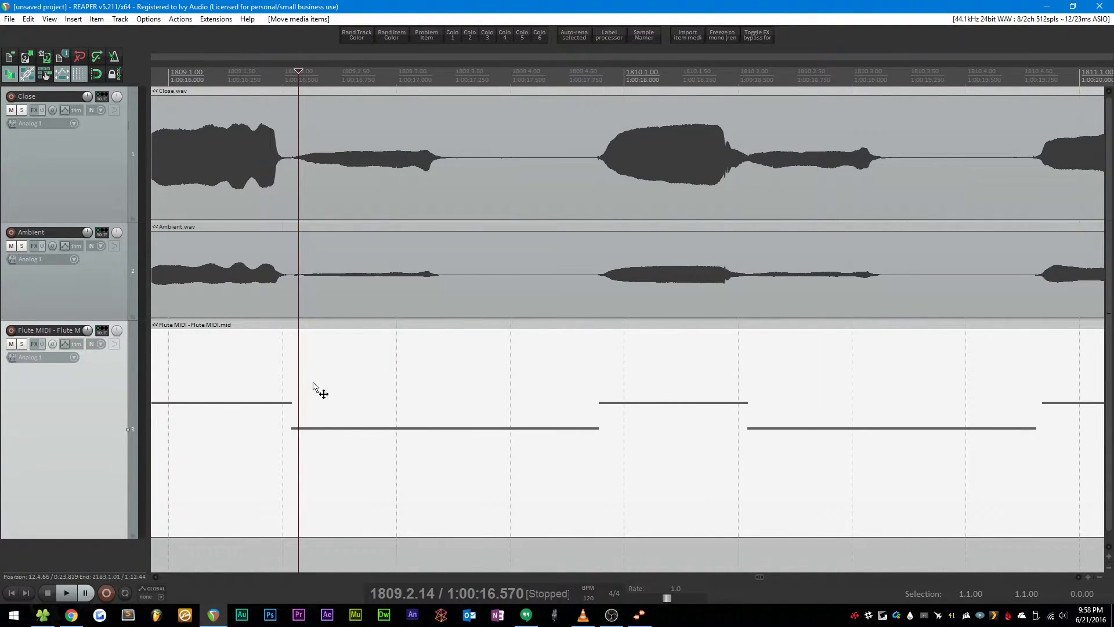
mouse_move(318, 390)
left_mouse_down()
mouse_move(285, 394)
mouse_move(314, 394)
mouse_move(302, 384)
left_mouse_up()
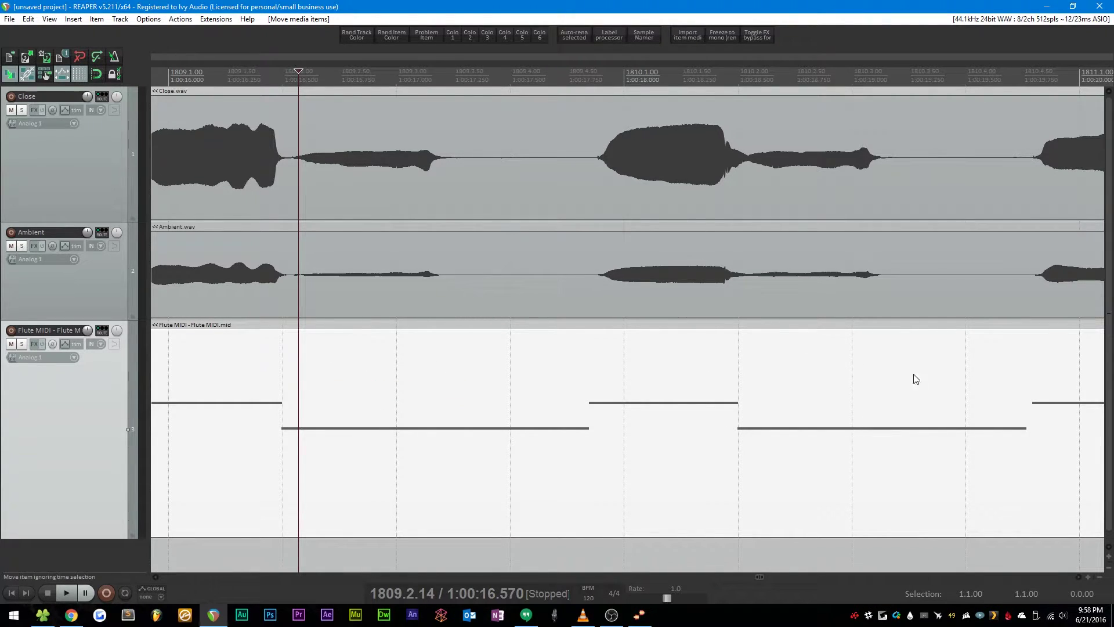
scroll(490, 406, "down", 8)
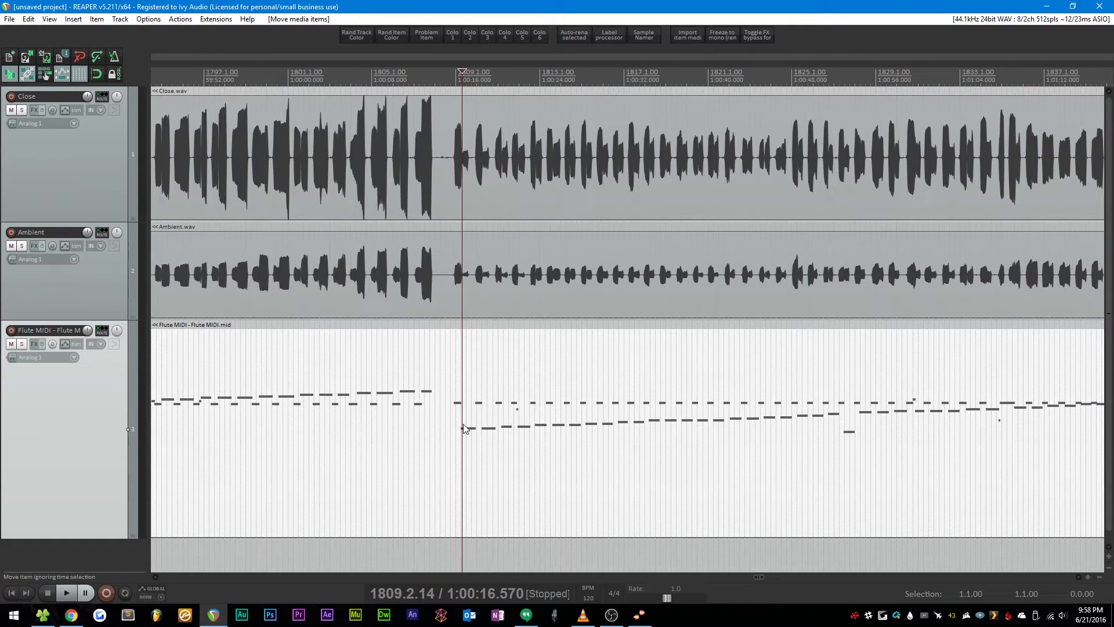
scroll(467, 398, "up", 8)
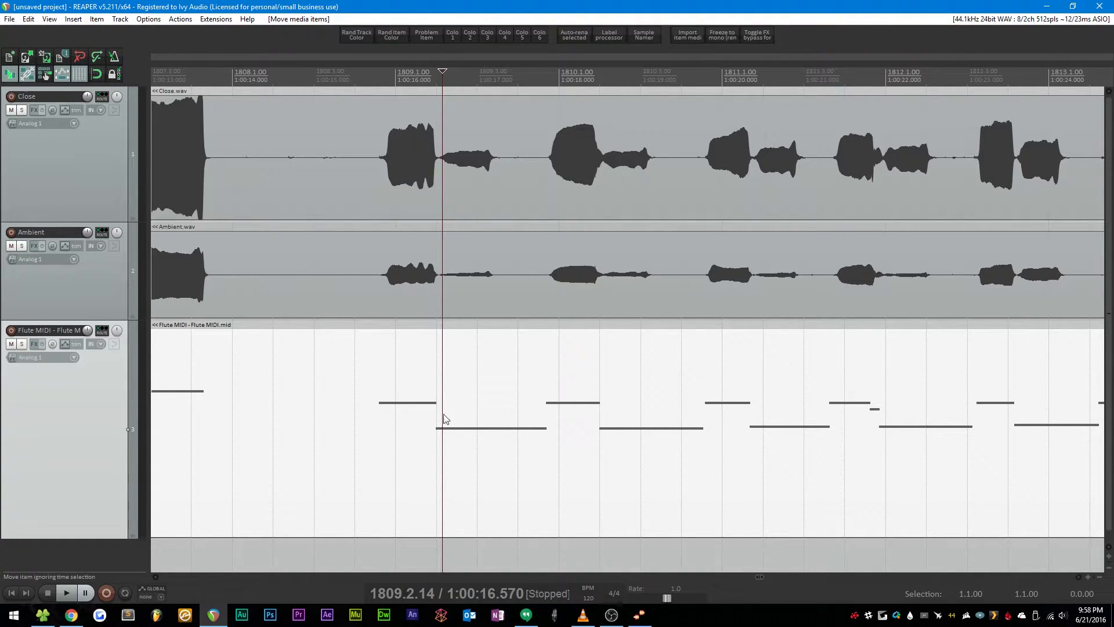
scroll(448, 399, "down", 2)
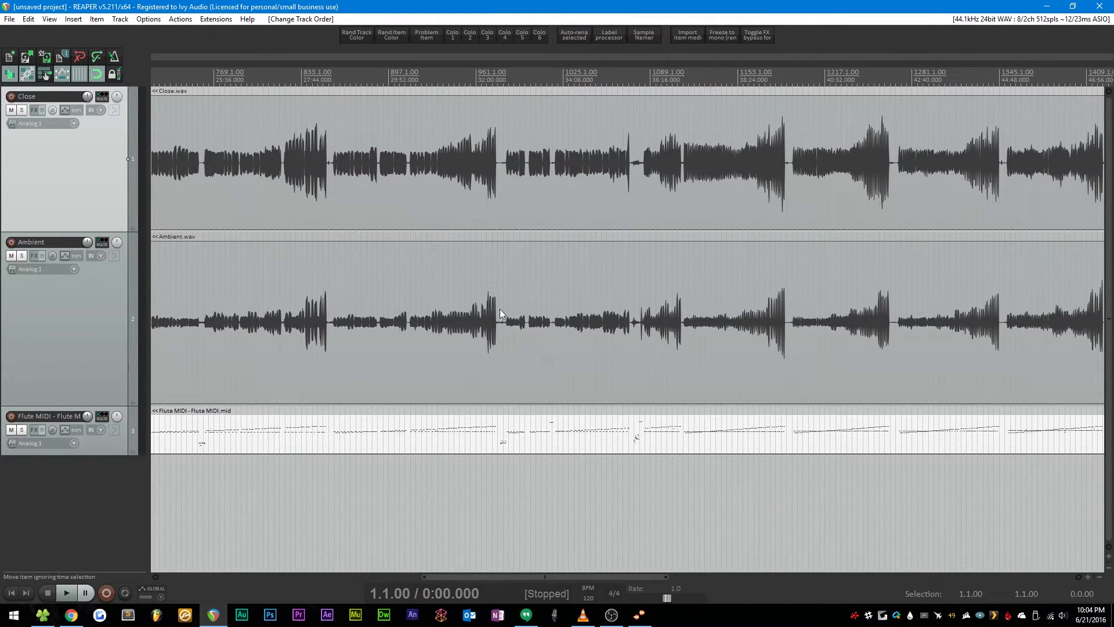
Try splitting only the Flute MIDI item near bar 708, then undo it.
scroll(452, 366, "down", 5)
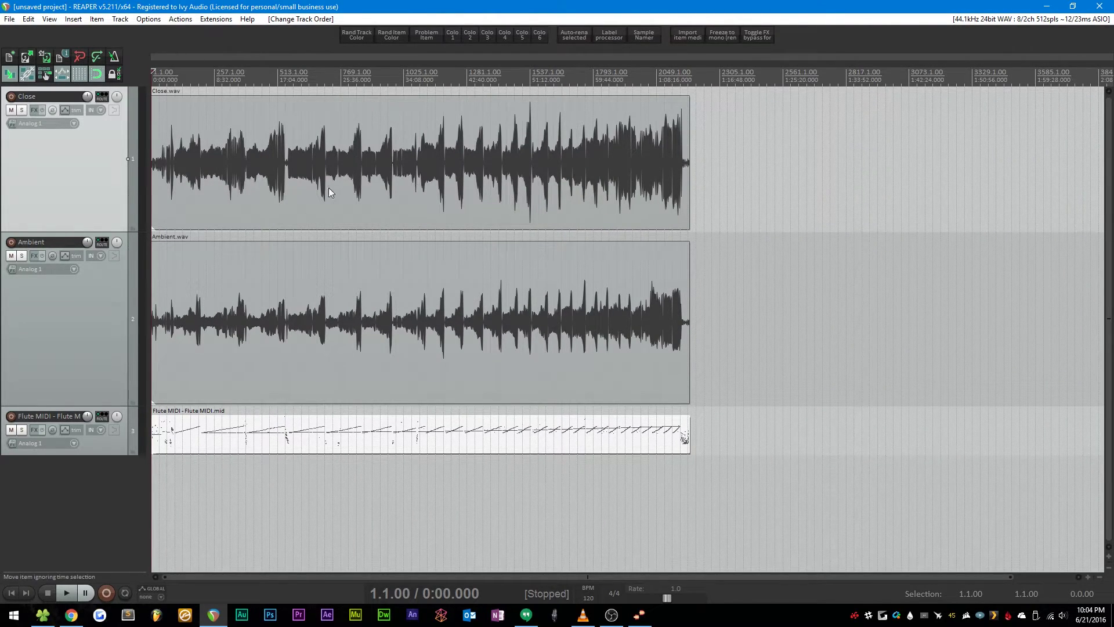
scroll(321, 169, "up", 12)
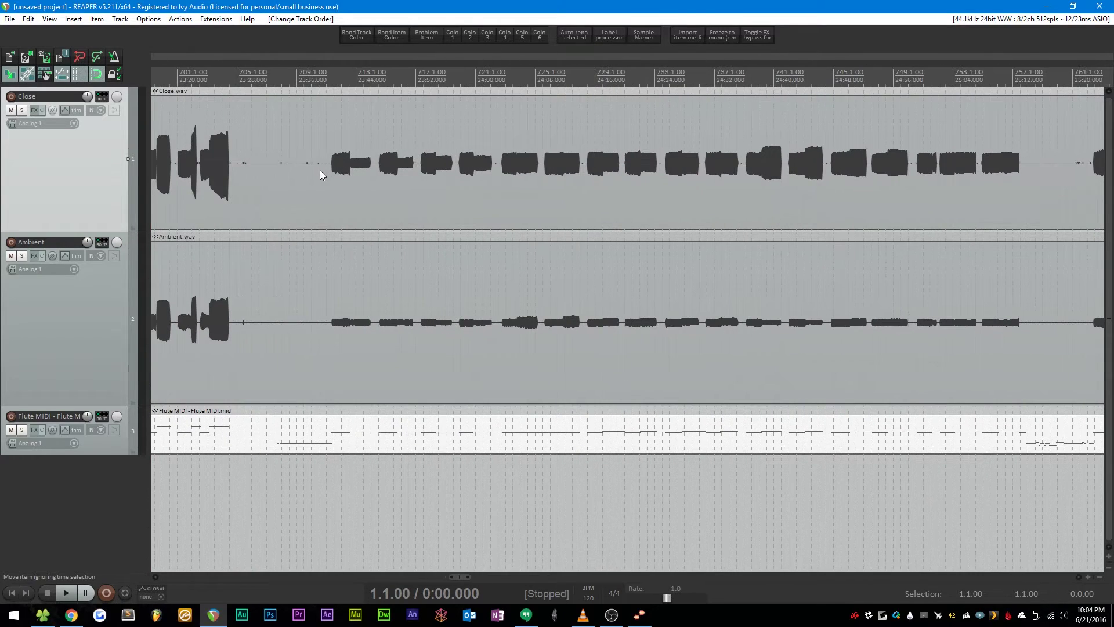
left_click(288, 85)
key("s")
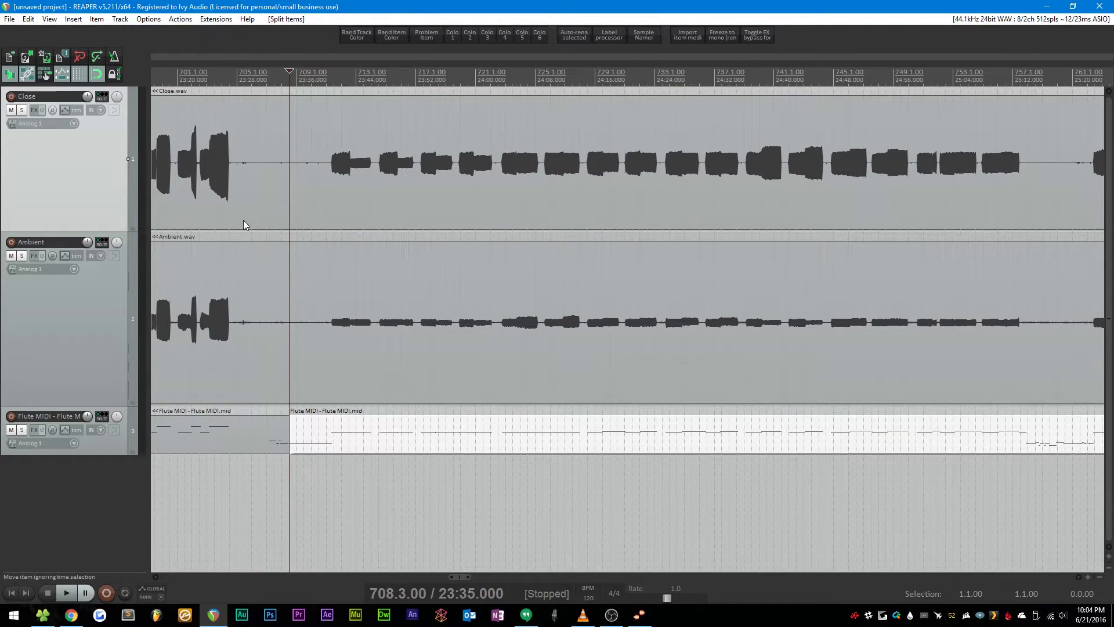
key("ctrl+z")
key("ctrl+z")
Select all items and split every track at bar 708 and at bar 981.
key("ctrl+a")
left_click(282, 88)
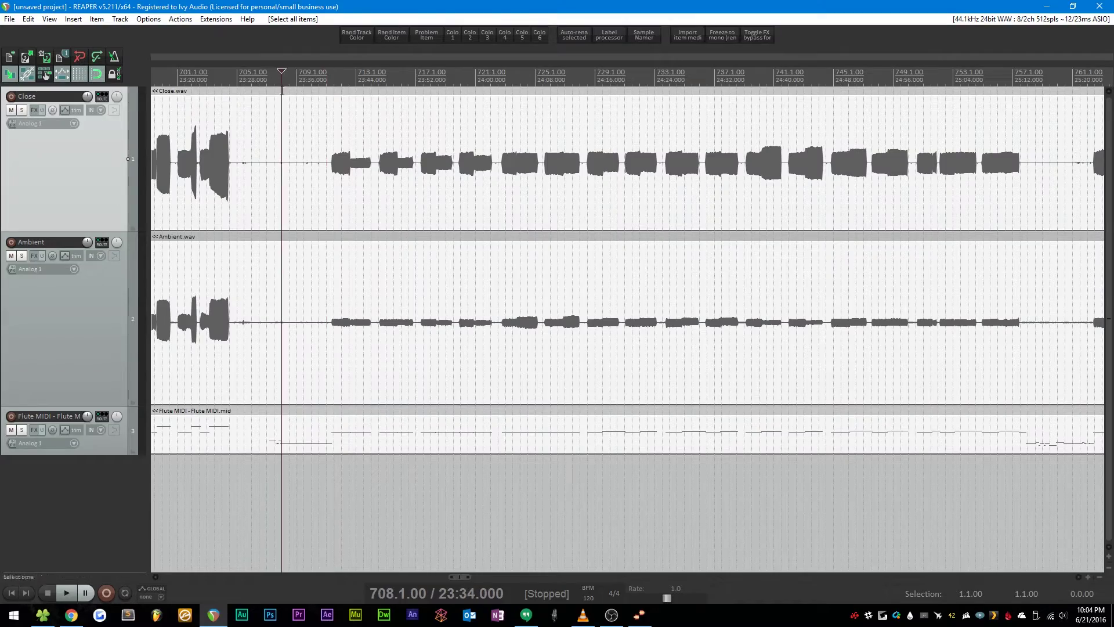
key("s")
scroll(293, 182, "down", 5)
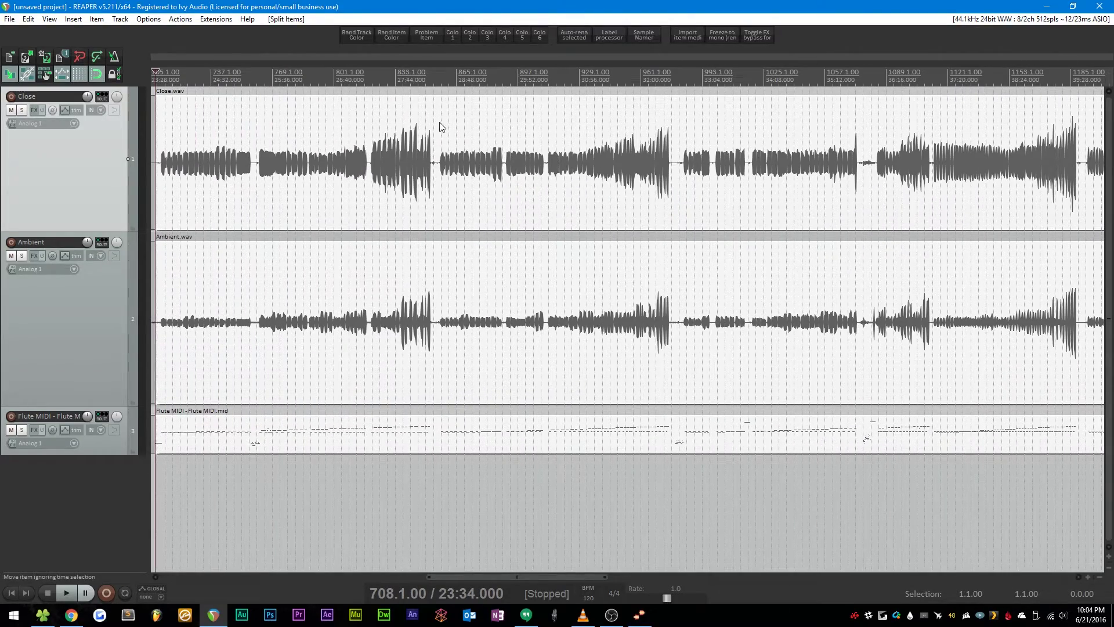
scroll(441, 127, "left", 2)
scroll(462, 112, "right", 6)
left_click(434, 82)
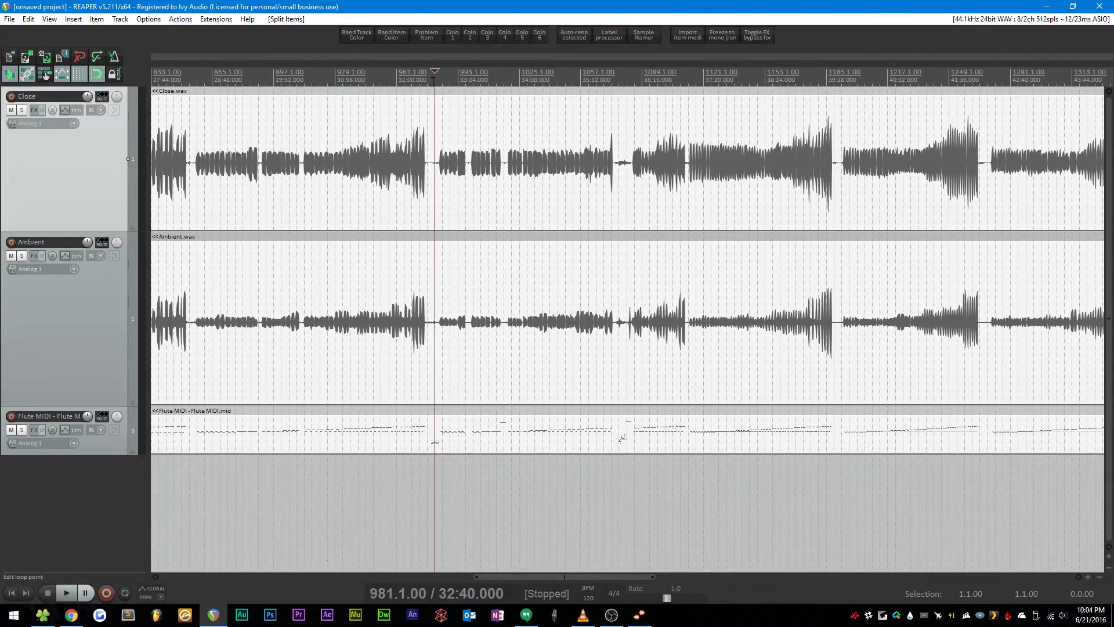
key("s")
scroll(563, 274, "left", 5)
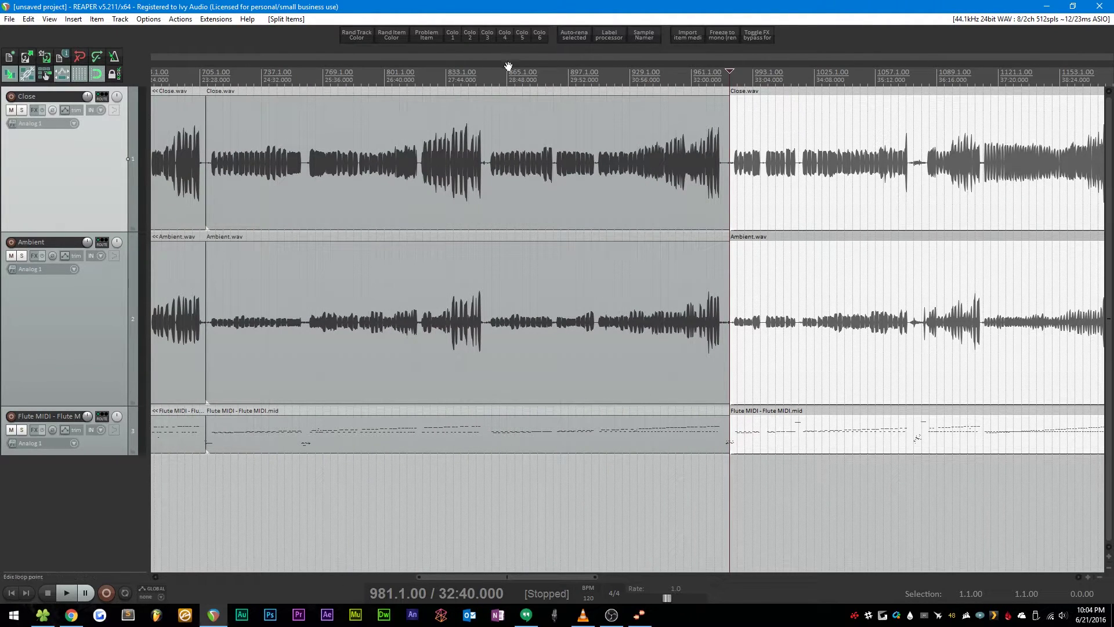
Find and select the X-Raym split-at-MIDI-legatos script in the action list.
left_click(181, 20)
left_click(196, 31)
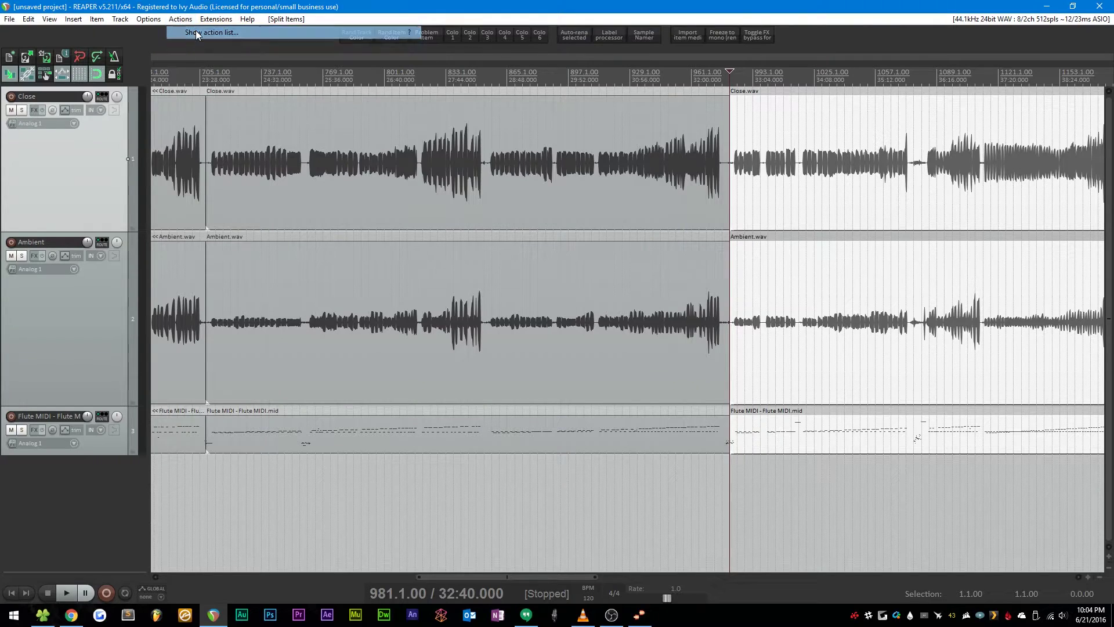
left_click(487, 191)
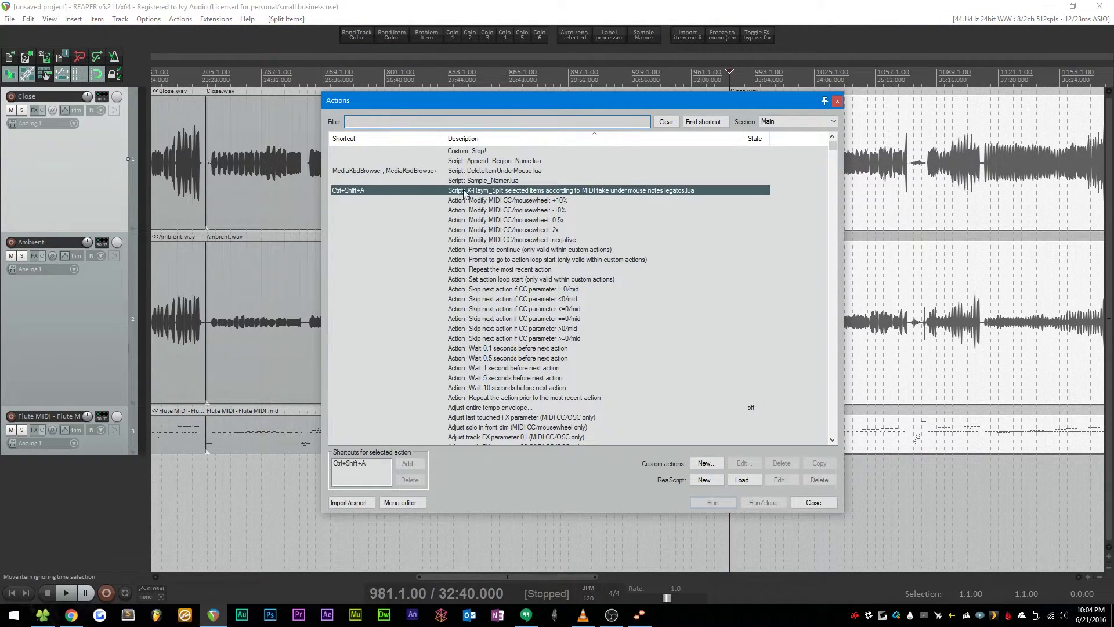
Select the middle Ambient and Close sections between bars 708 and 981.
left_click(837, 101)
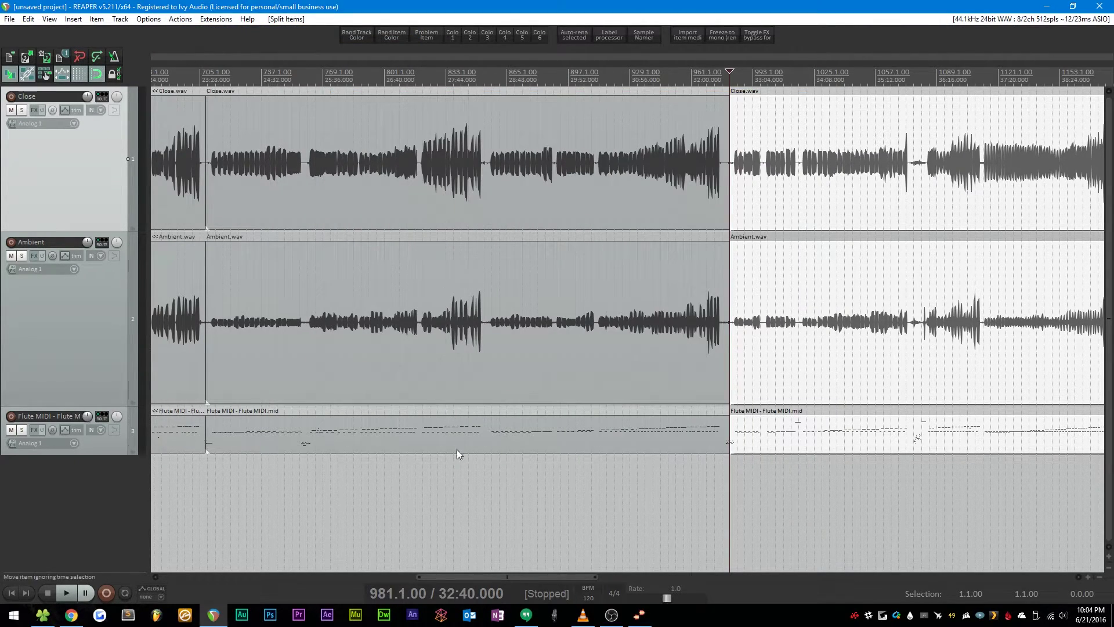
left_click(469, 345)
left_click(385, 177, "ctrl")
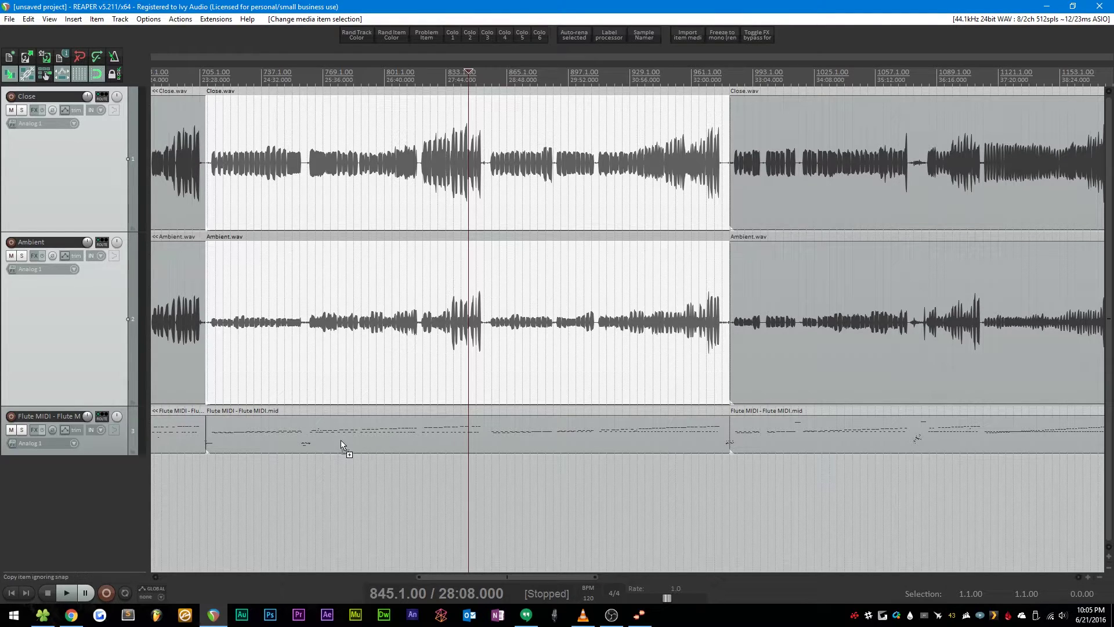
Run the Split at MIDI Legatos script with Ctrl+Shift+L, then edit the Offset Y and Octave values.
key("ctrl+shift+l")
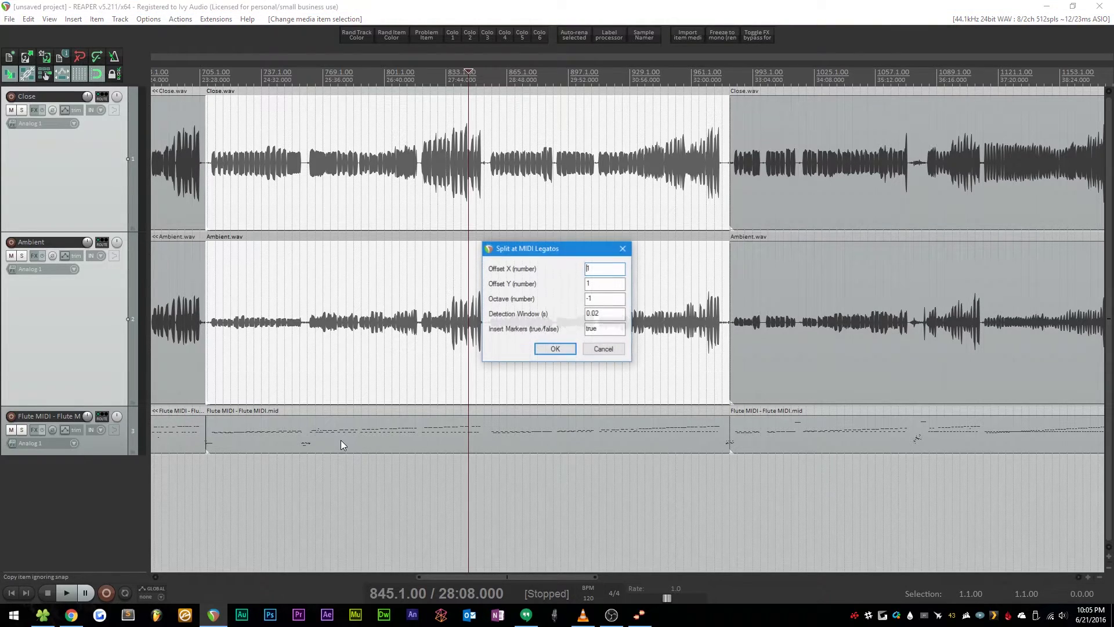
left_click(603, 283)
left_click(606, 300)
left_click(555, 349)
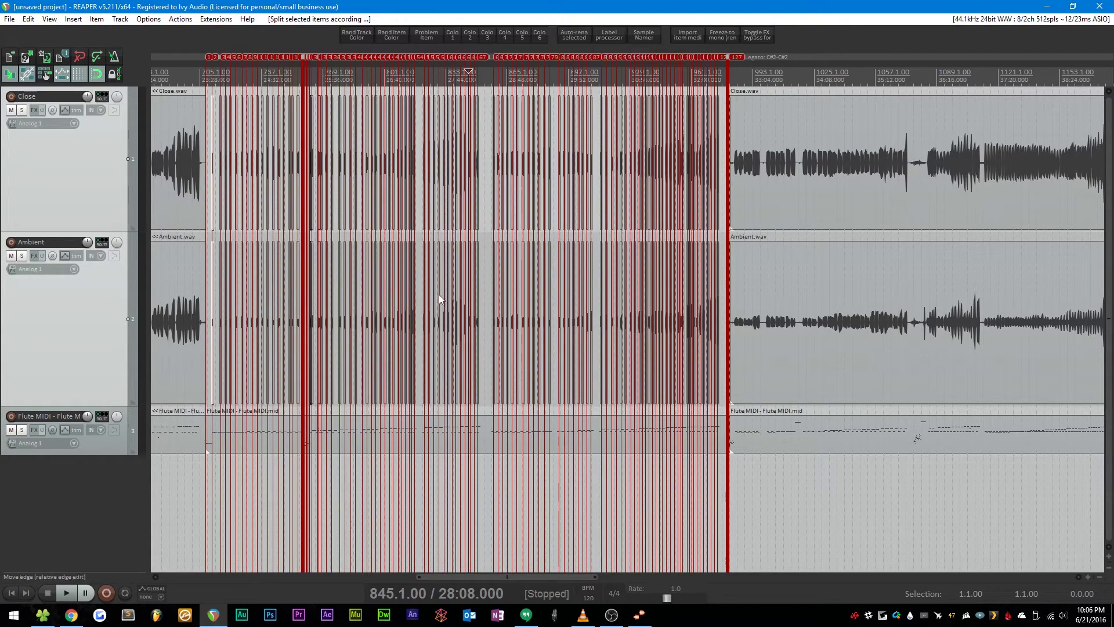
scroll(306, 308, "up", 4)
scroll(304, 325, "up", 6)
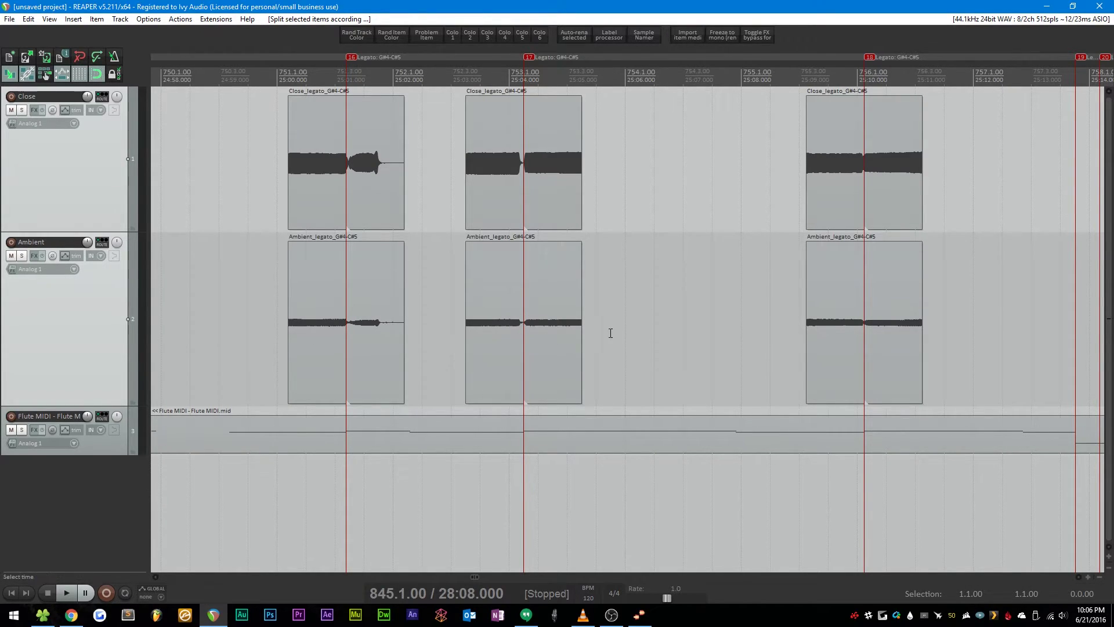
scroll(611, 331, "down", 3)
scroll(510, 395, "up", 2)
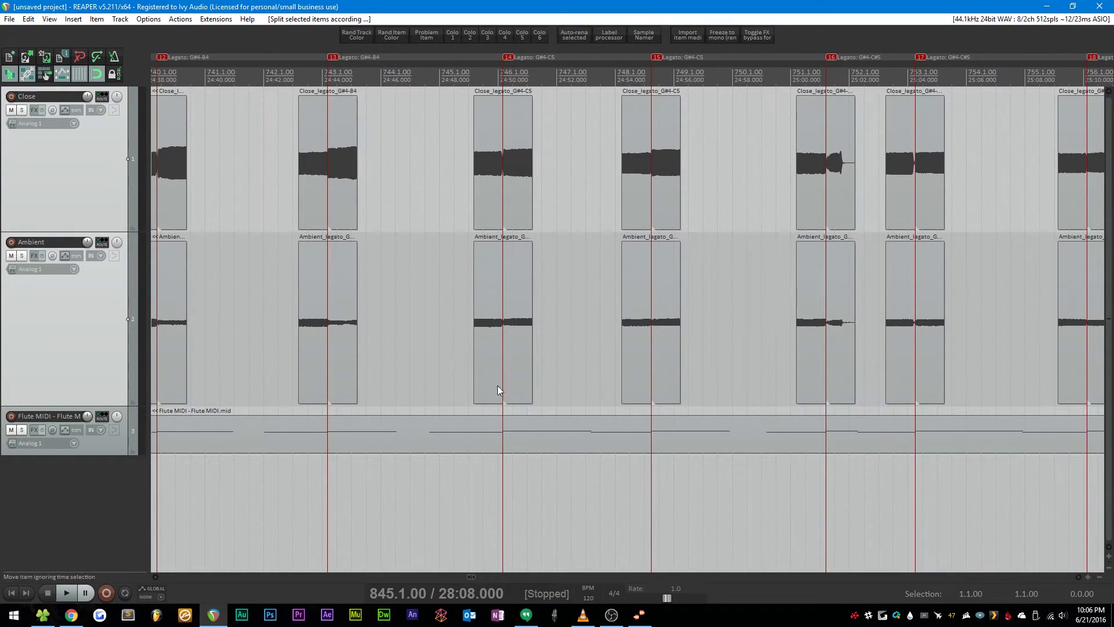
scroll(580, 368, "down", 5)
scroll(381, 319, "up", 10)
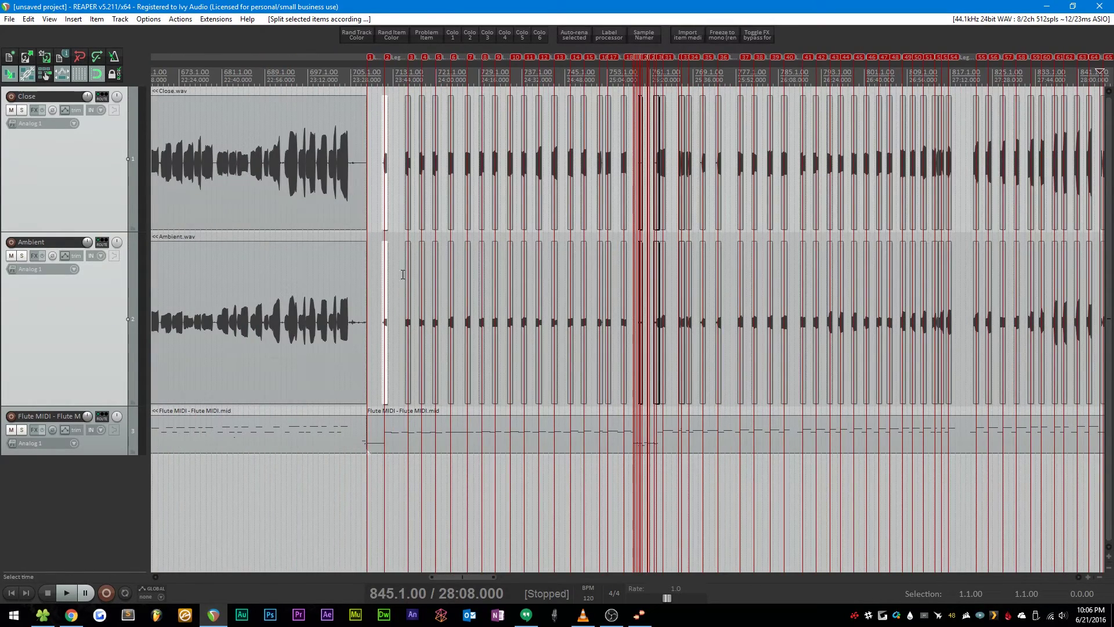
scroll(306, 349, "down", 3)
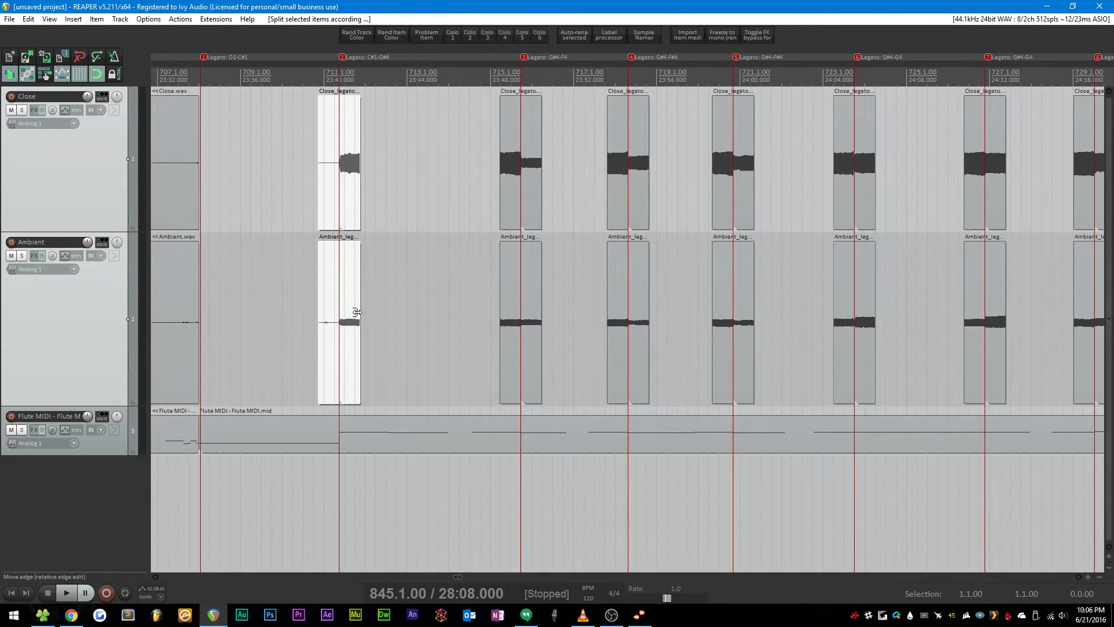
Extend the Close and Ambient C#1-G#4 samples so their tails aren't cut off.
left_click_drag(359, 317, 453, 359)
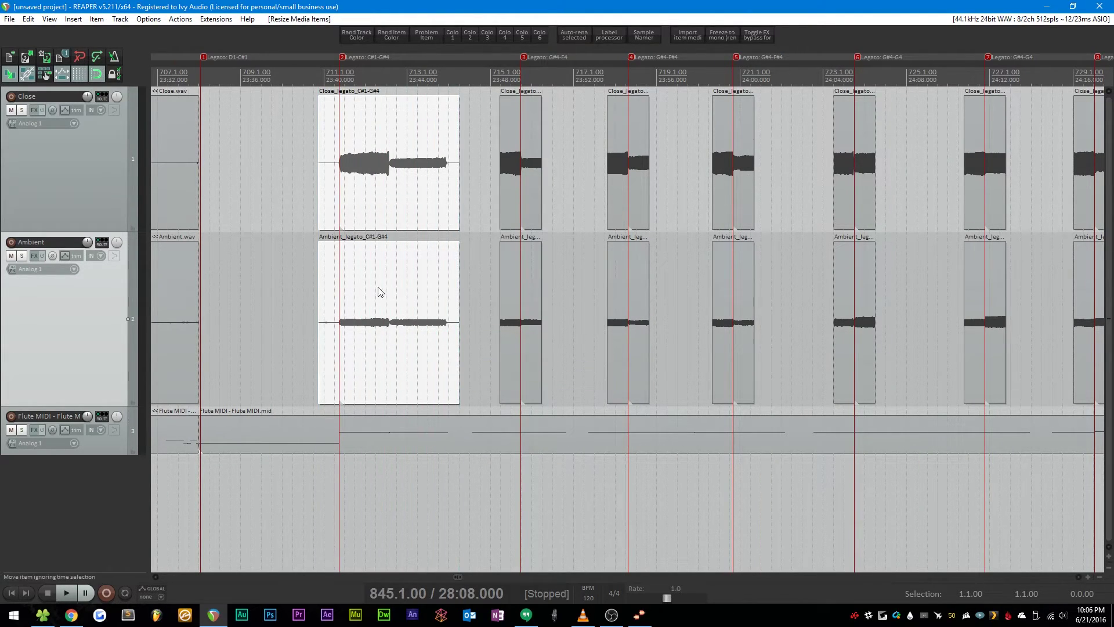
left_click(389, 82)
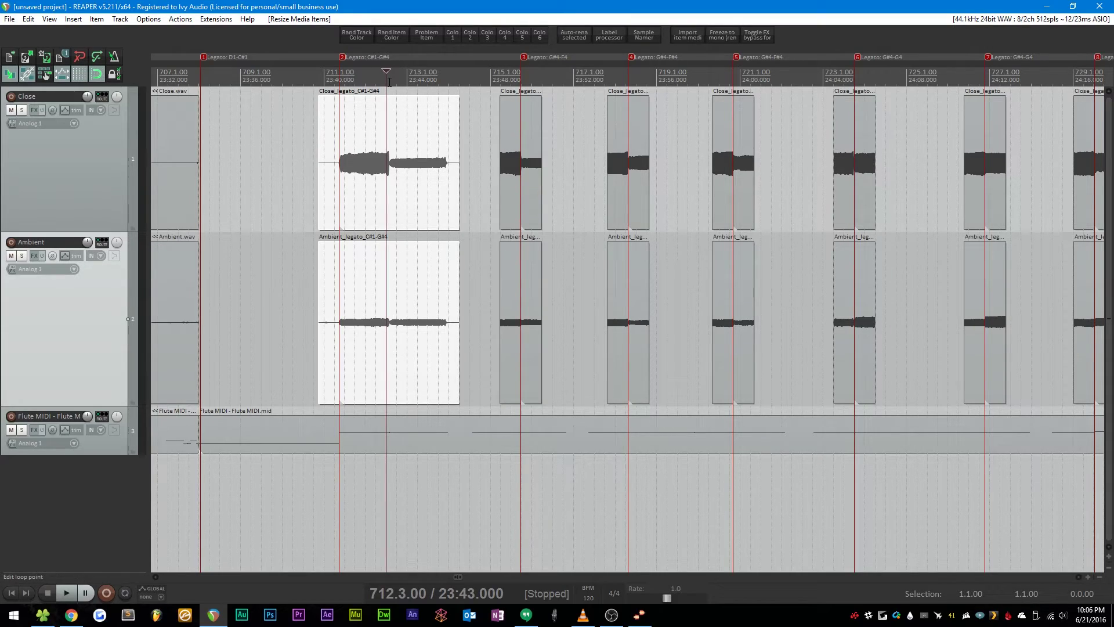
scroll(621, 204, "right", 5)
scroll(723, 196, "down", 5)
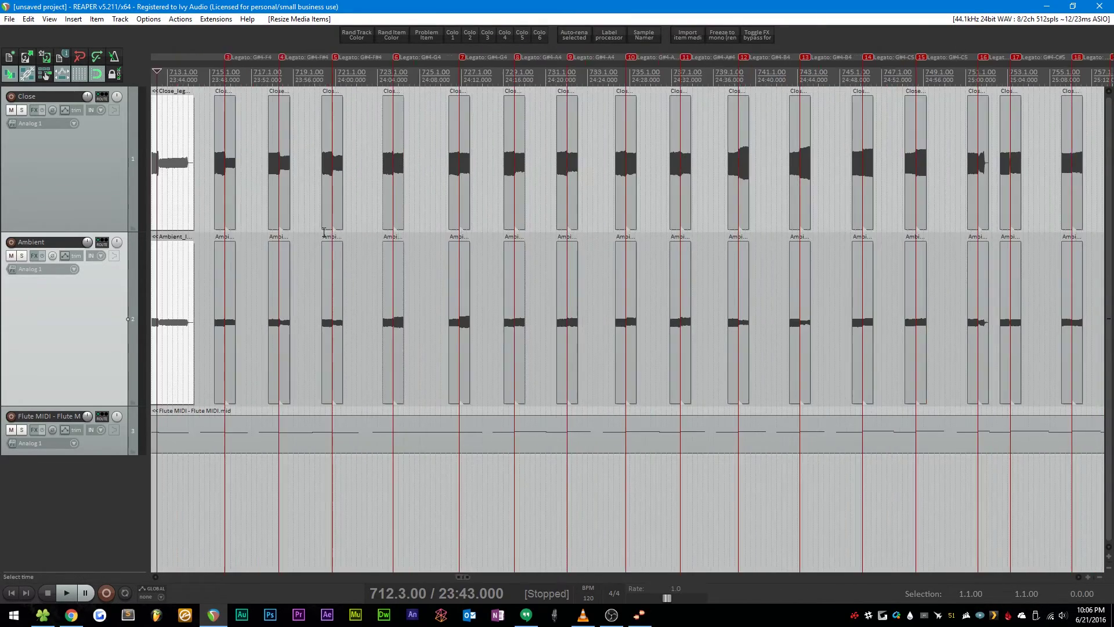
scroll(577, 204, "up", 4)
scroll(580, 204, "up", 3)
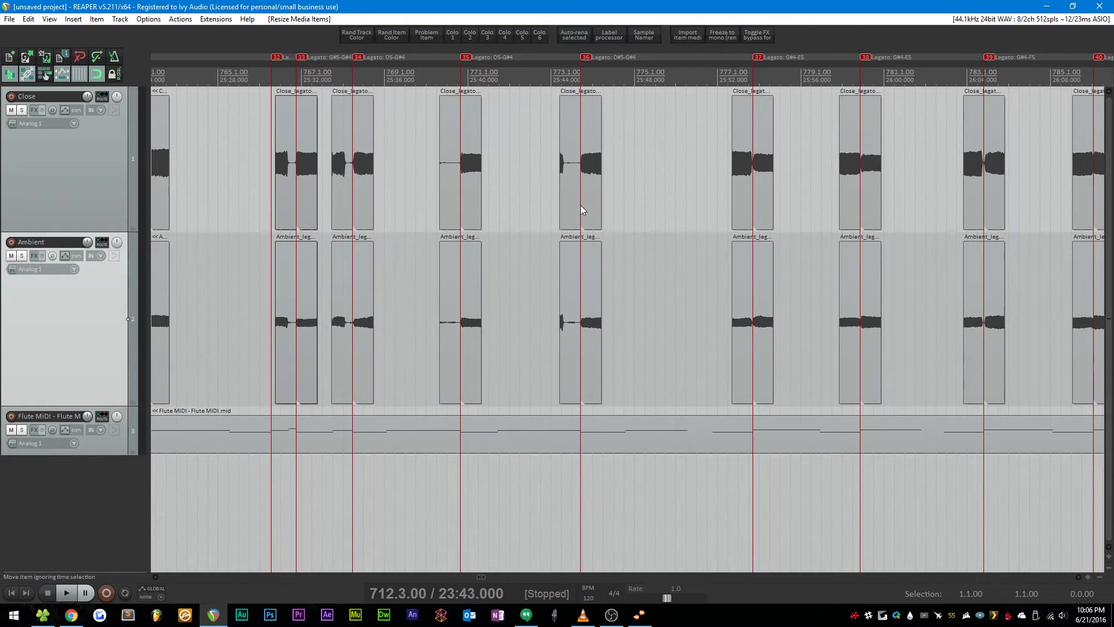
scroll(746, 202, "down", 6)
scroll(746, 206, "up", 5)
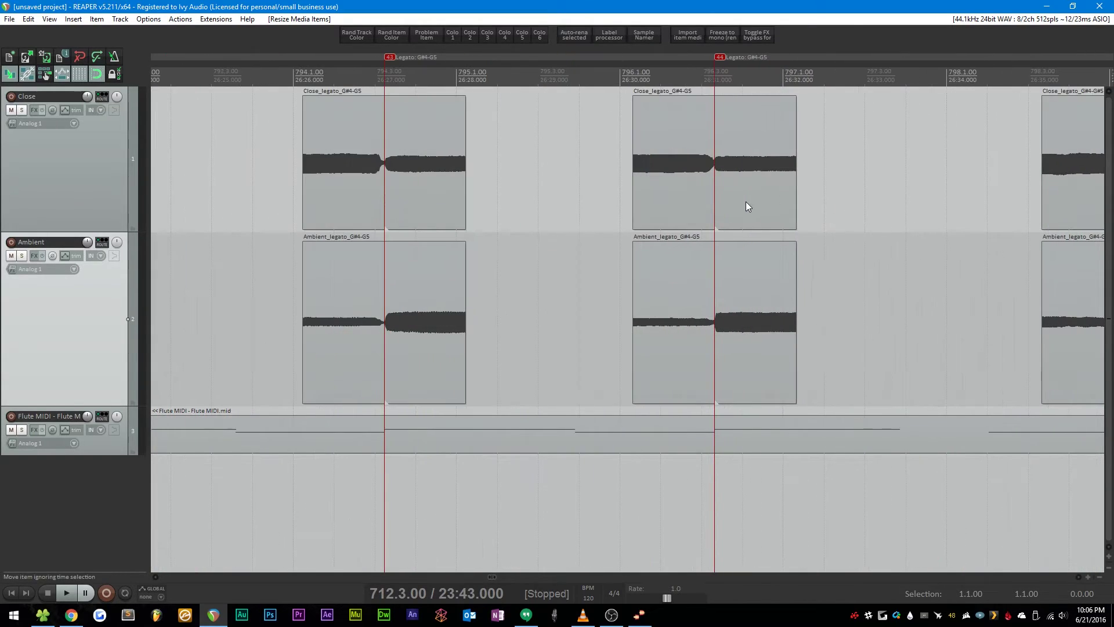
scroll(248, 204, "down", 5)
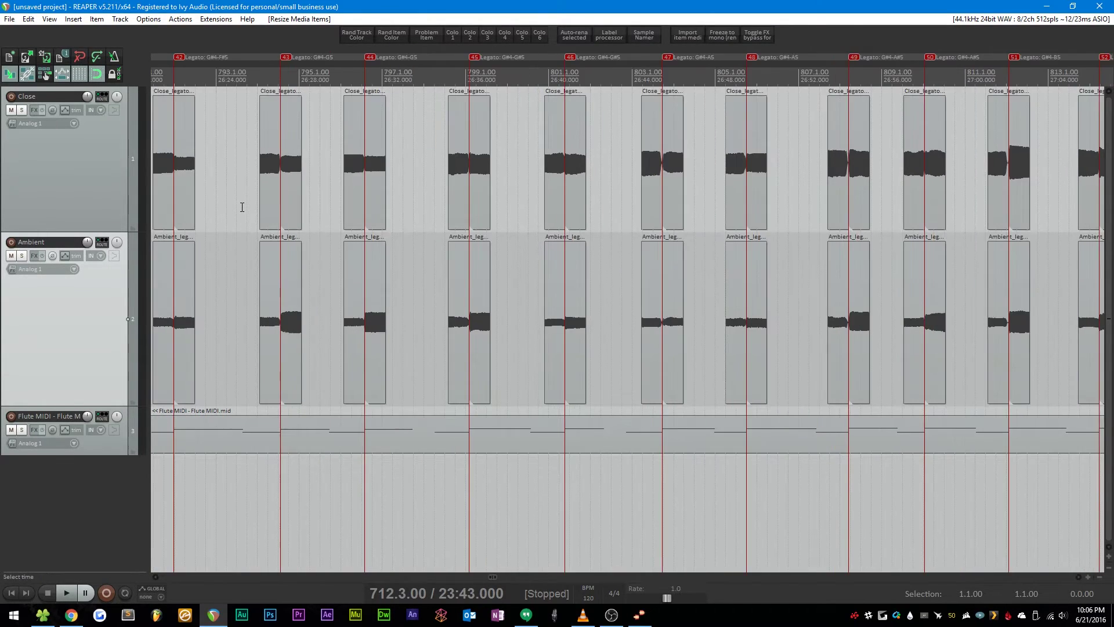
Check the G#4-A#5 sample and scroll through the other legato items.
left_click(458, 163)
scroll(464, 163, "up", 7)
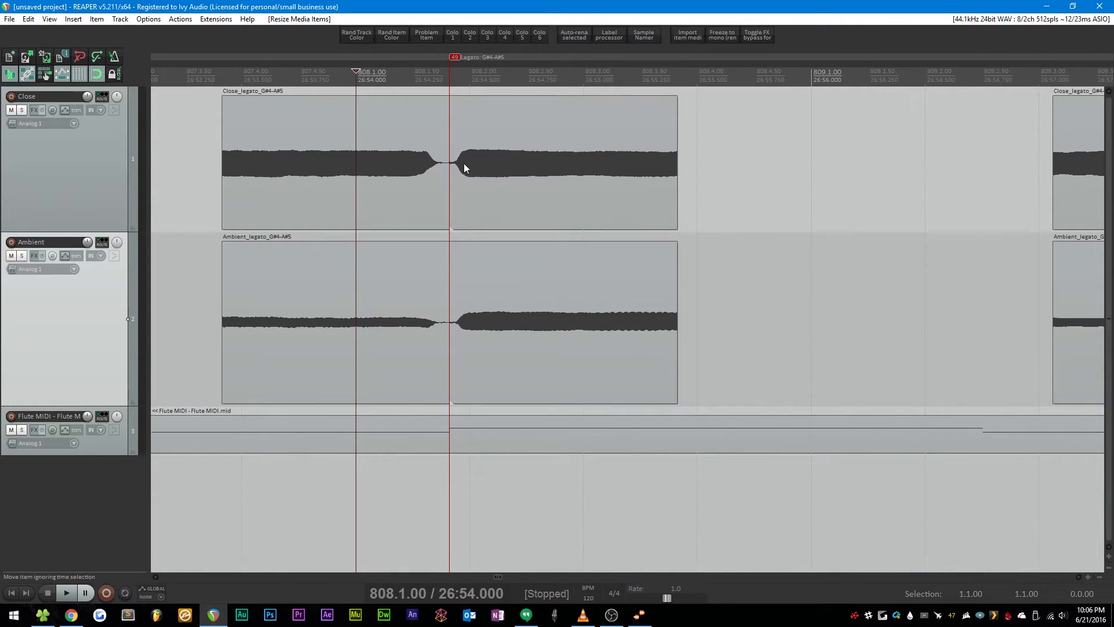
scroll(399, 281, "down", 3)
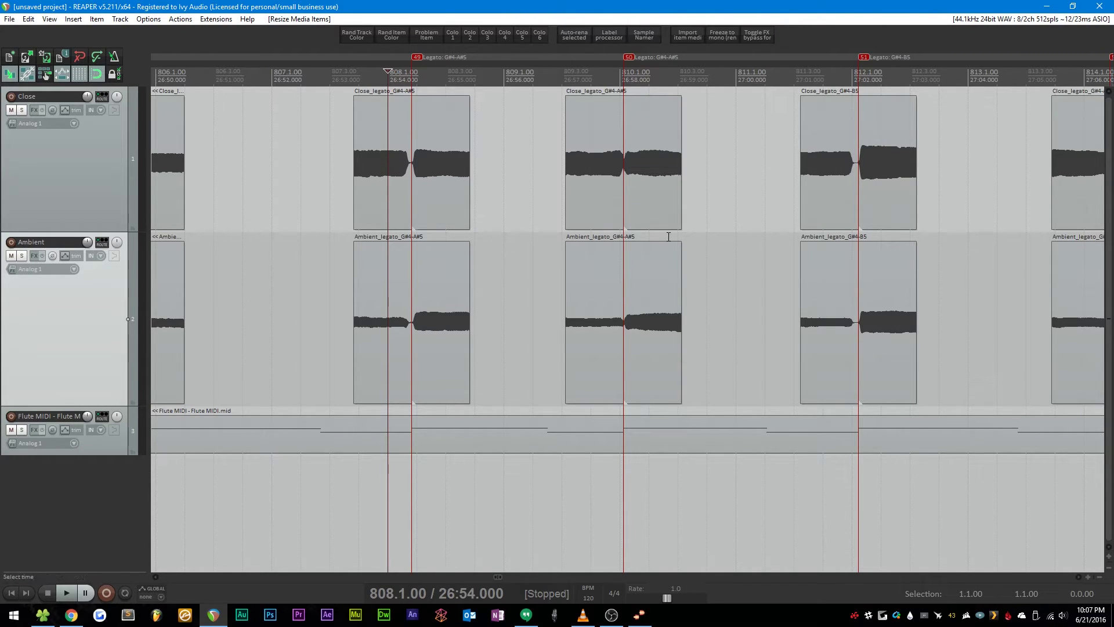
scroll(447, 314, "down", 4)
scroll(446, 315, "down", 2)
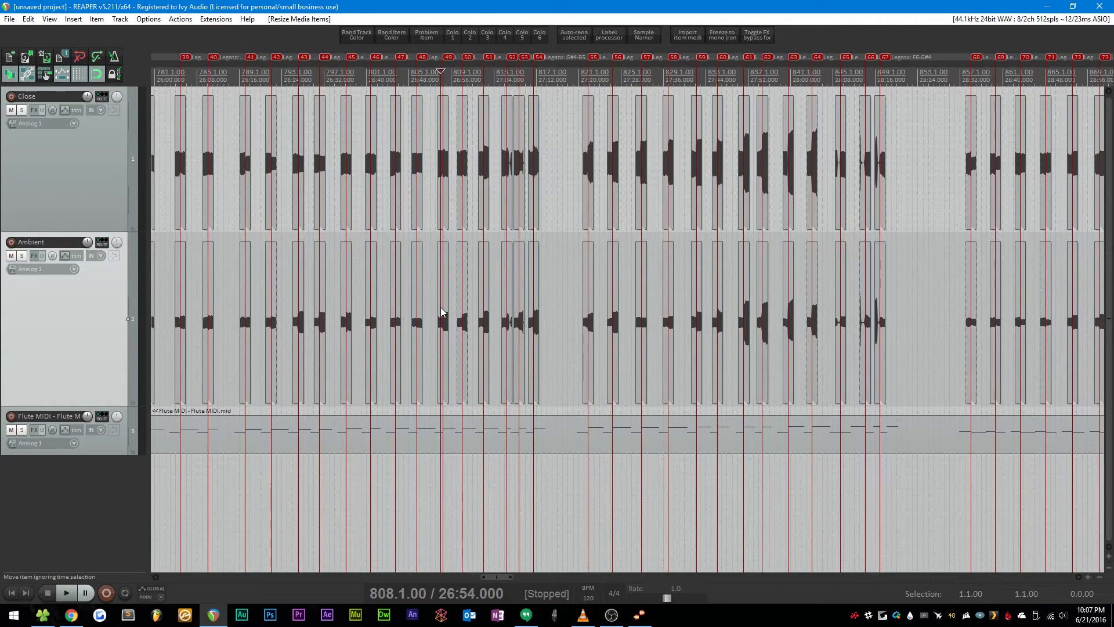
scroll(376, 333, "down", 3)
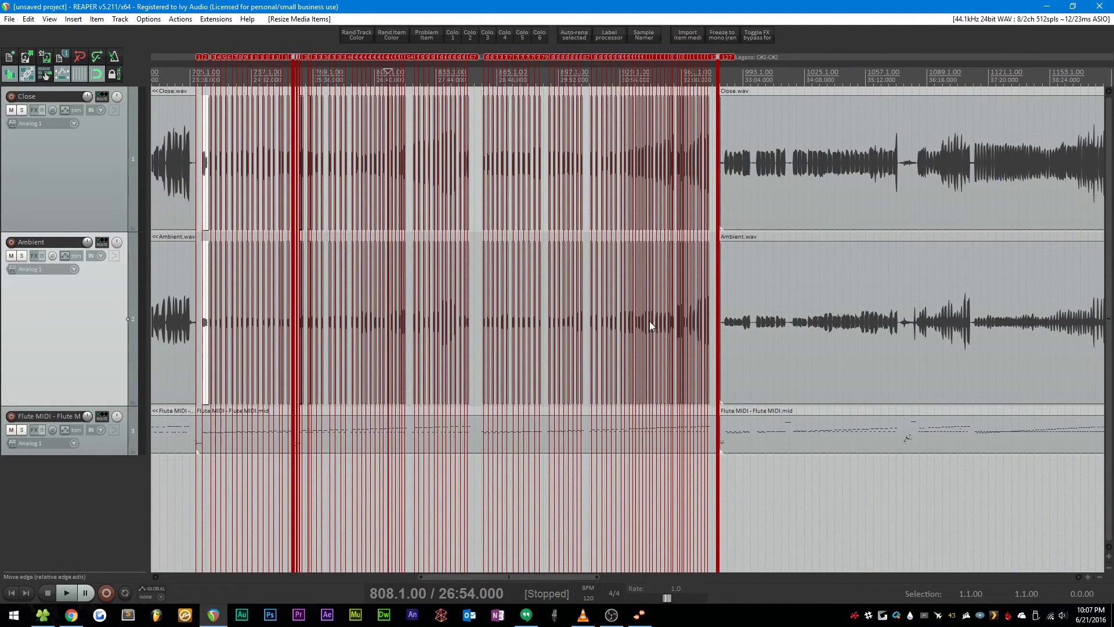
scroll(676, 324, "up", 5)
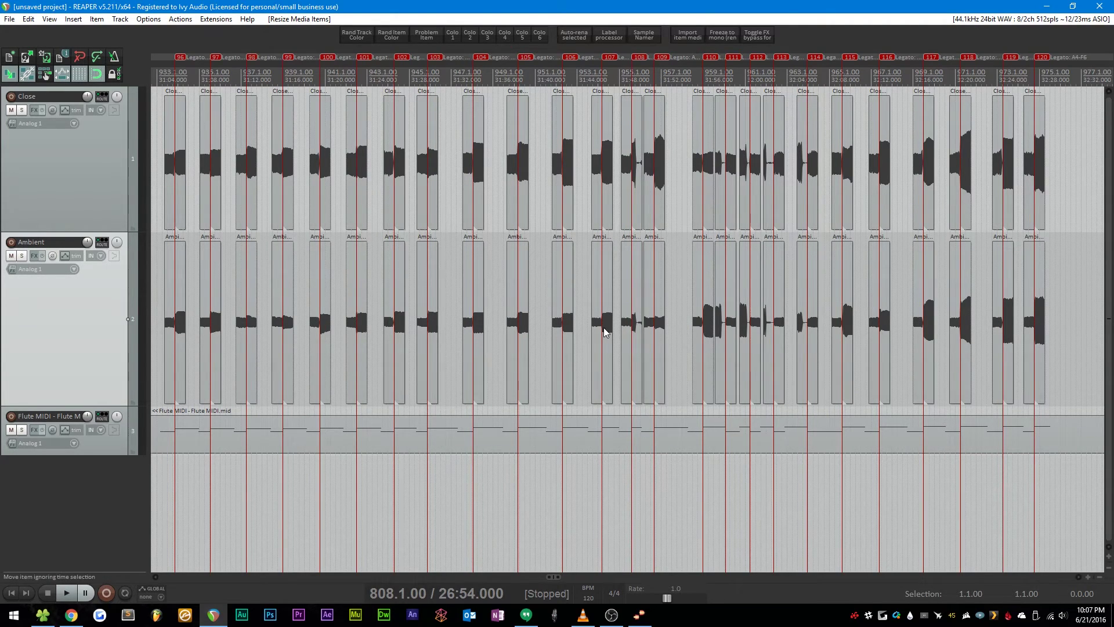
scroll(603, 328, "up", 6)
scroll(604, 330, "down", 4)
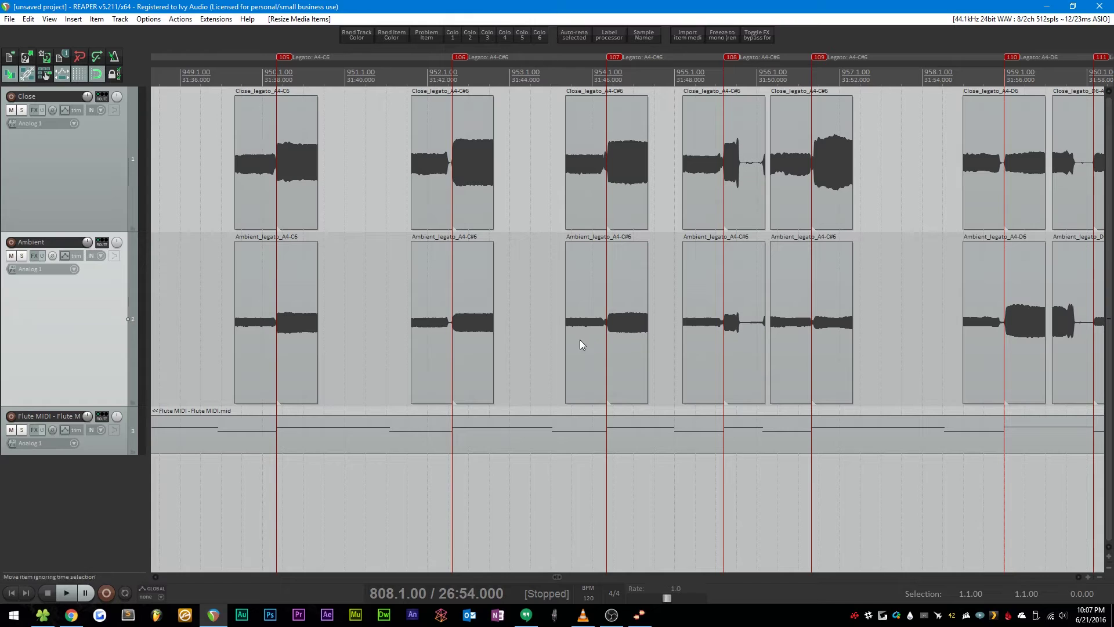
scroll(445, 319, "up", 3)
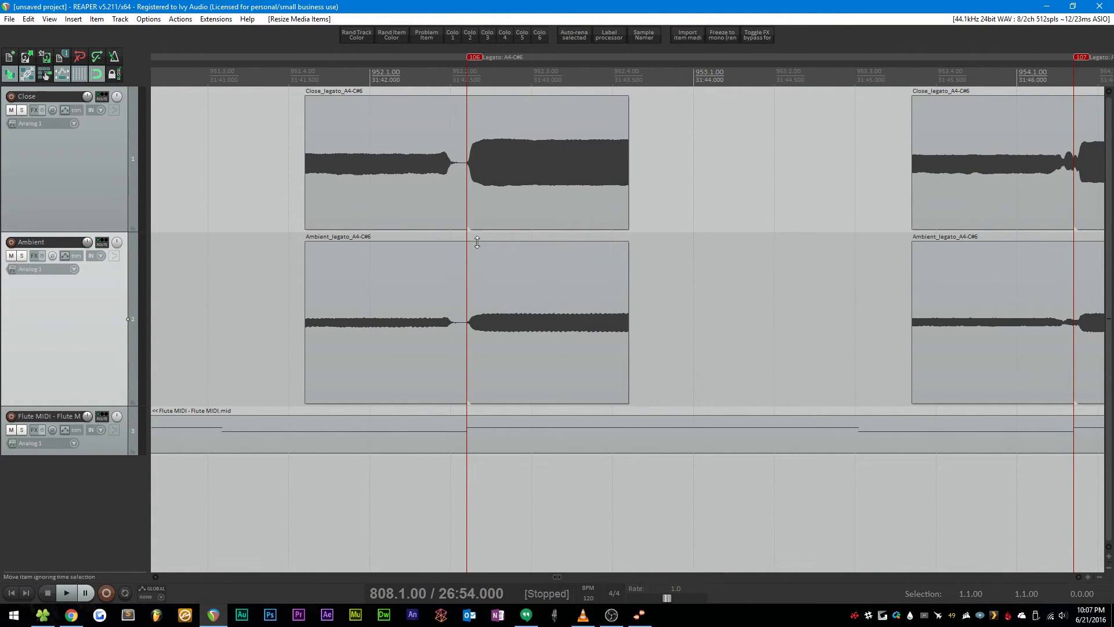
scroll(604, 269, "down", 6)
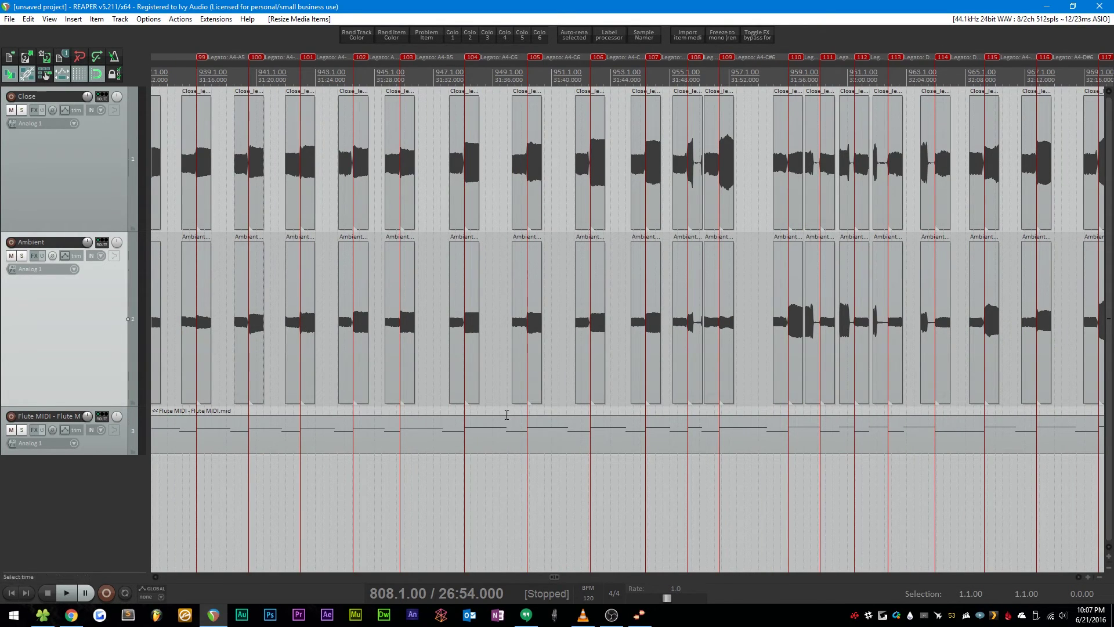
scroll(371, 294, "down", 5)
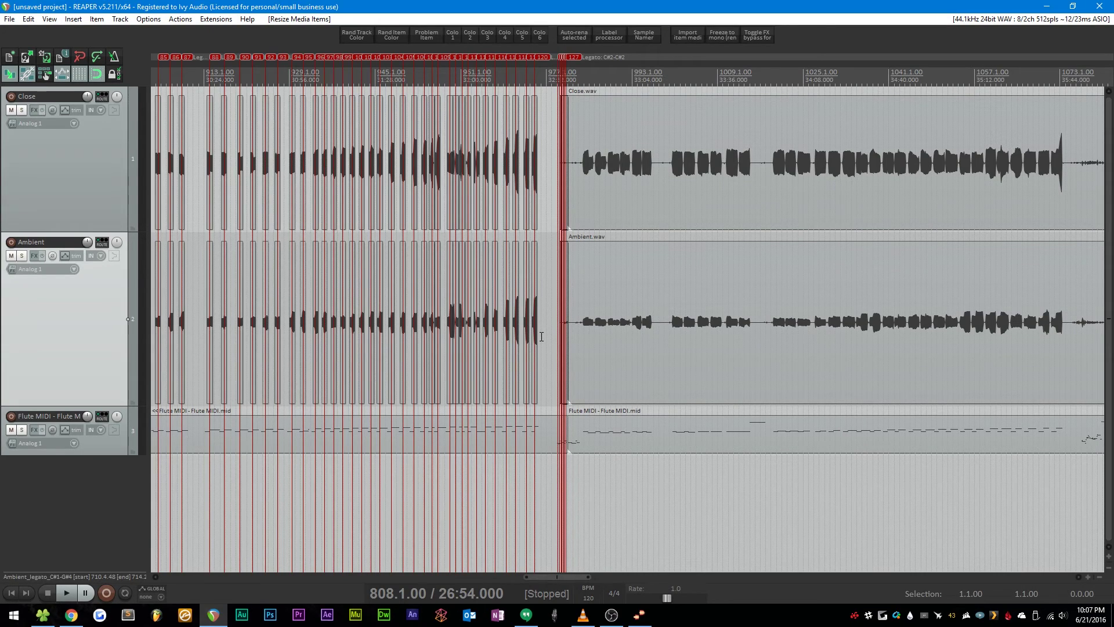
scroll(630, 328, "down", 2)
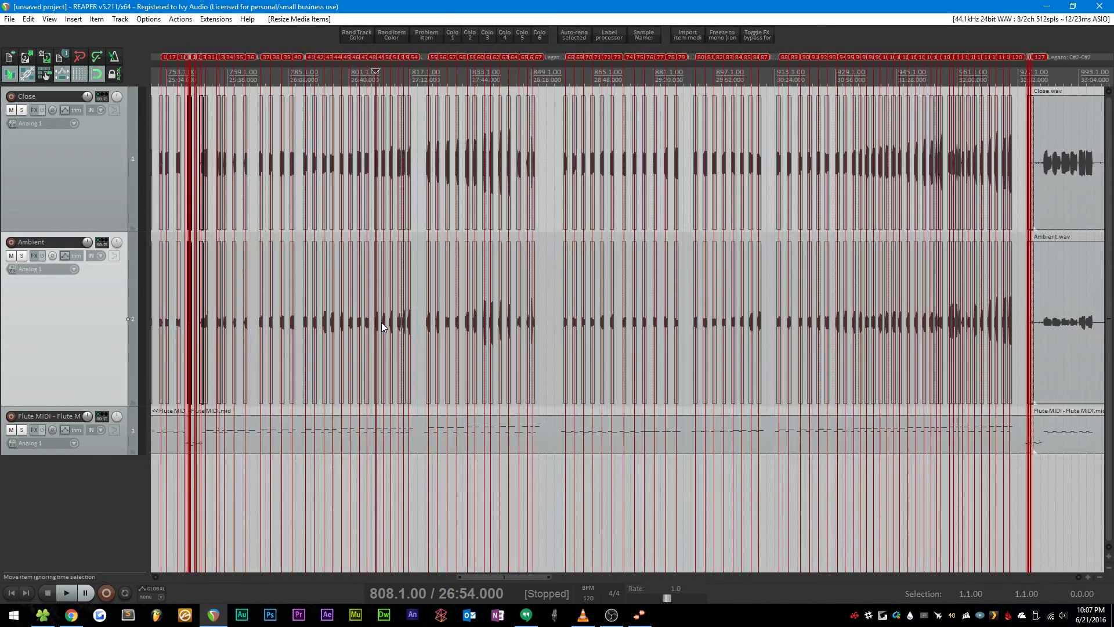
scroll(381, 322, "up", 4)
scroll(389, 329, "up", 4)
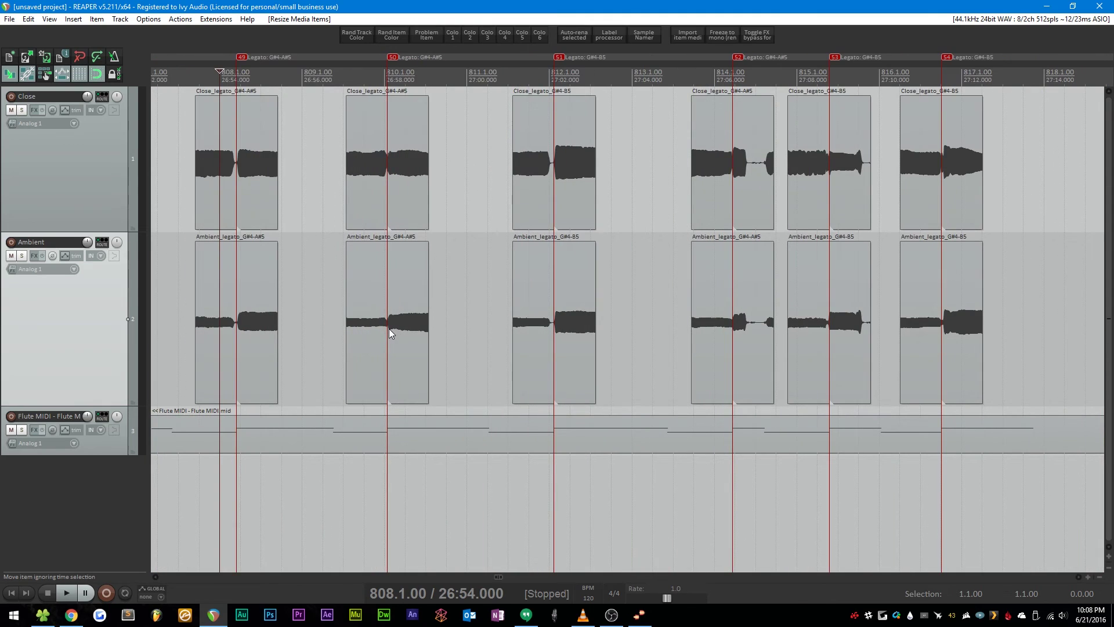